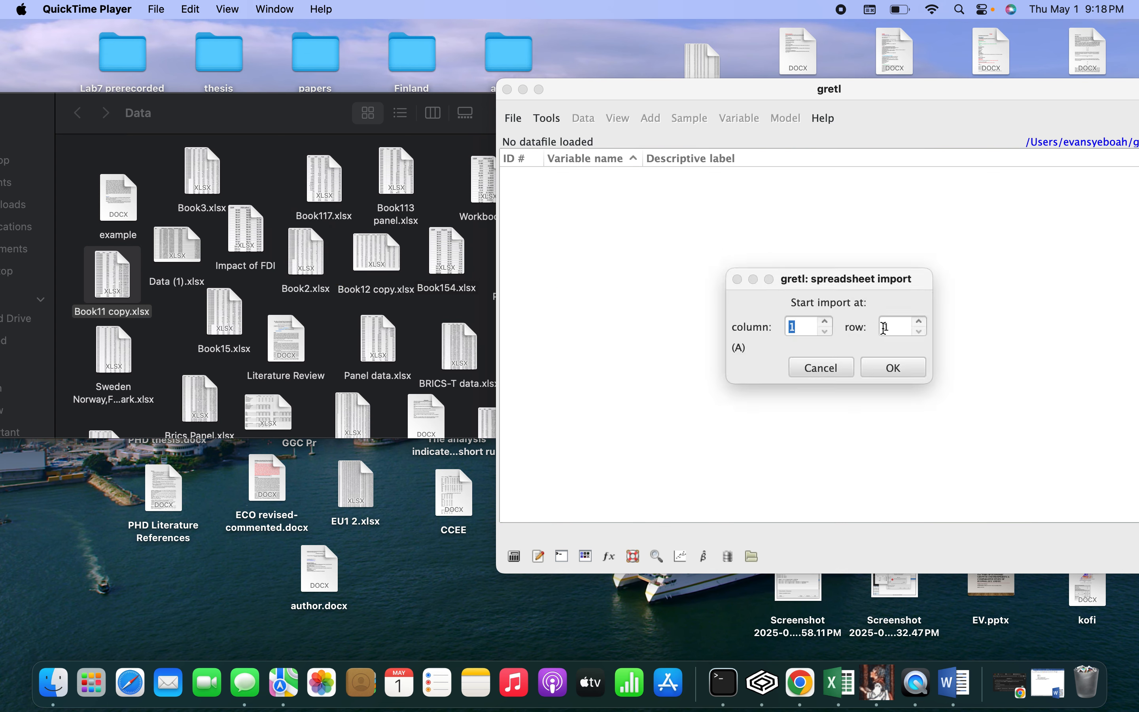
Import the Book11 copy.xlsx spreadsheet from column 1, row 1, and give the dataset a panel structure
click(902, 370)
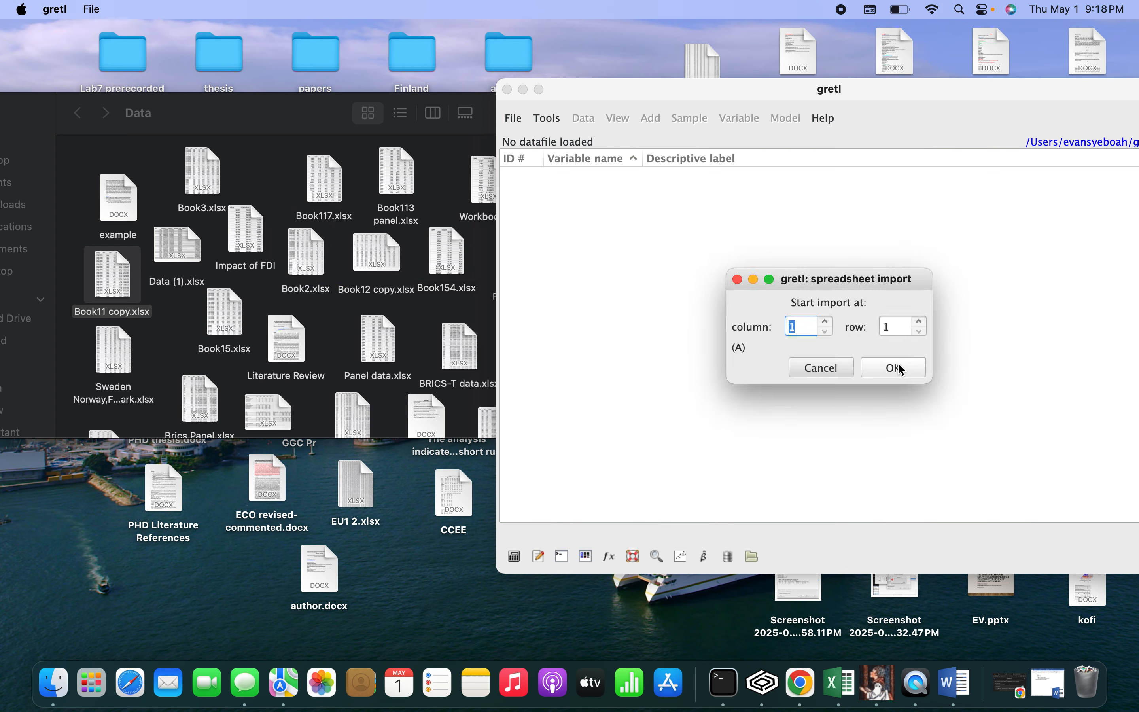
click(894, 369)
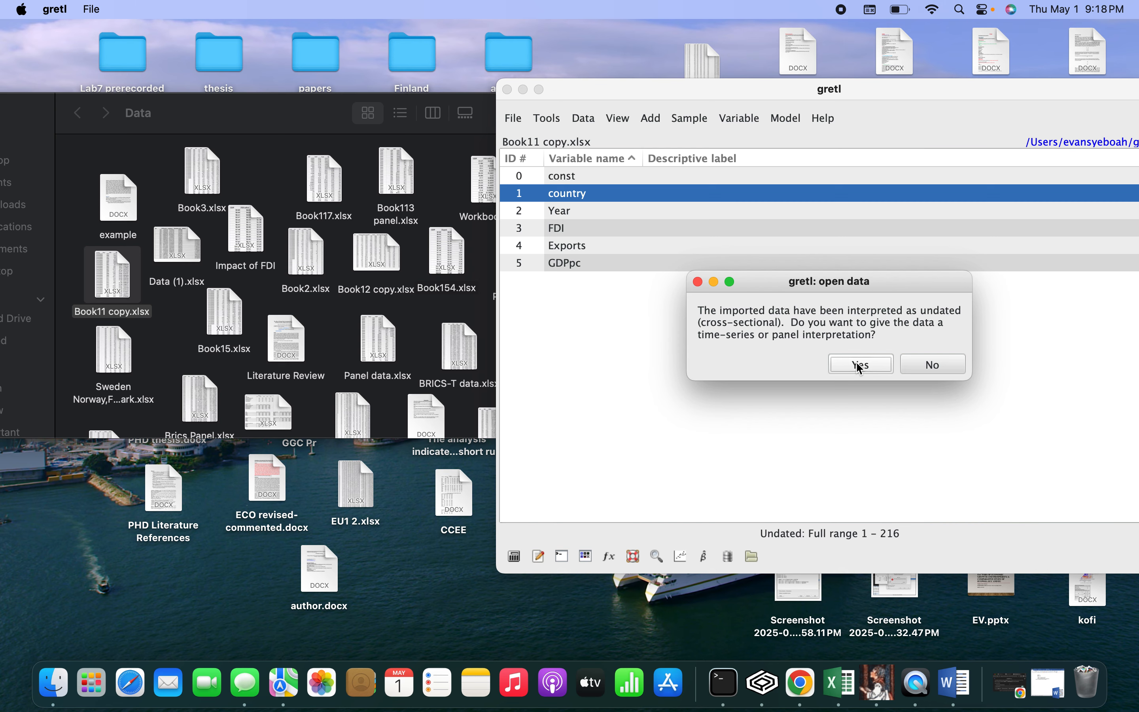
click(861, 368)
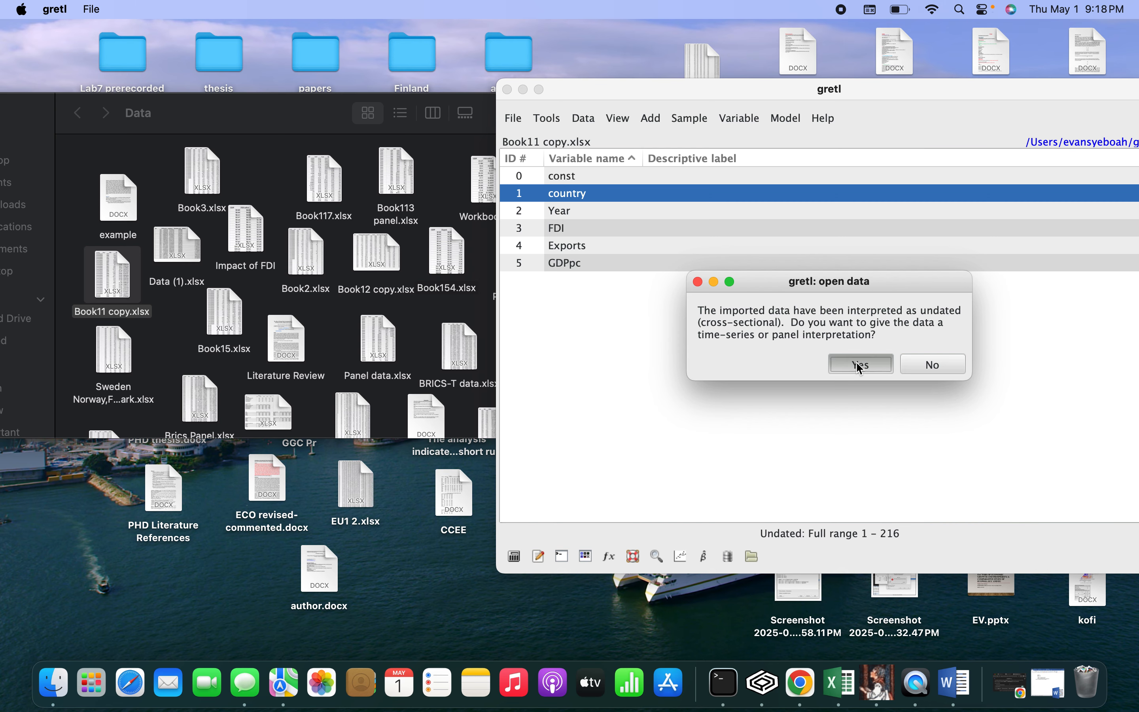
click(777, 389)
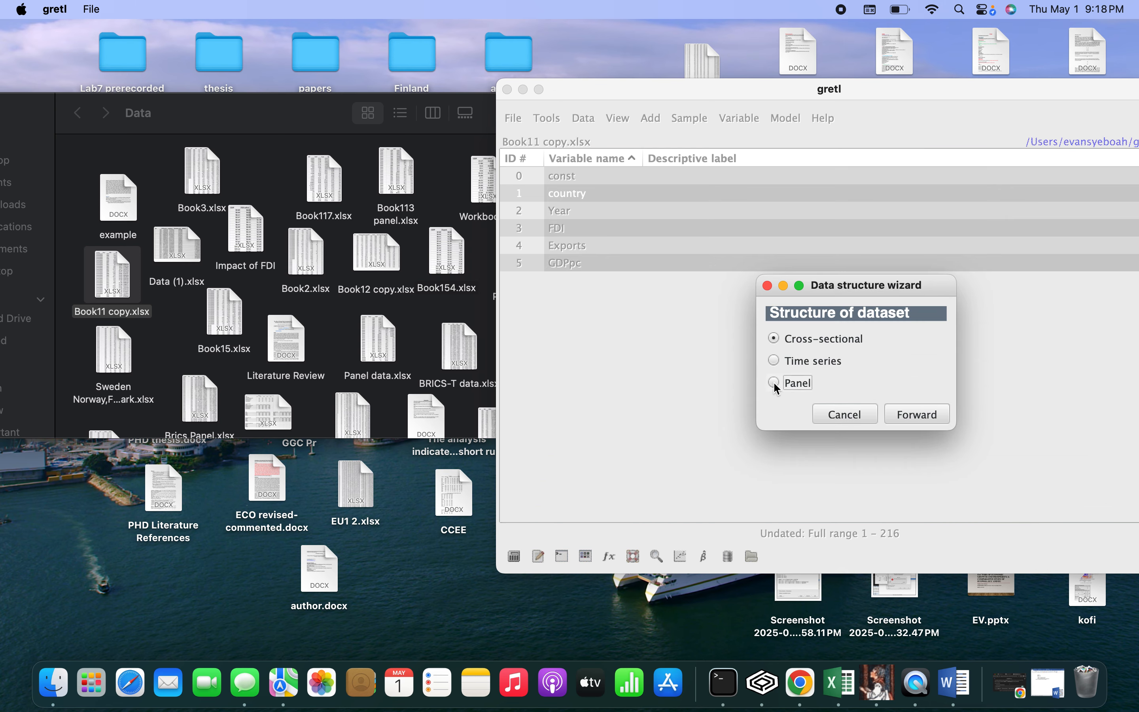
click(916, 415)
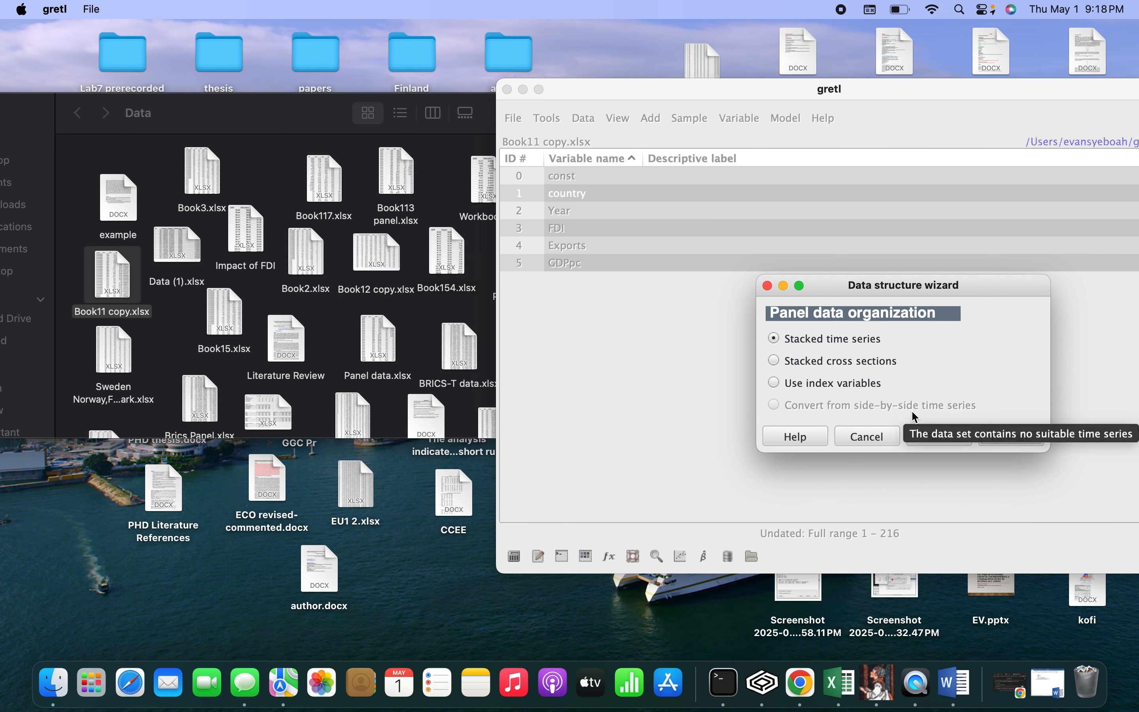
Organize the panel by the index variables country and Year, with an annual time dimension starting in 1995
click(776, 384)
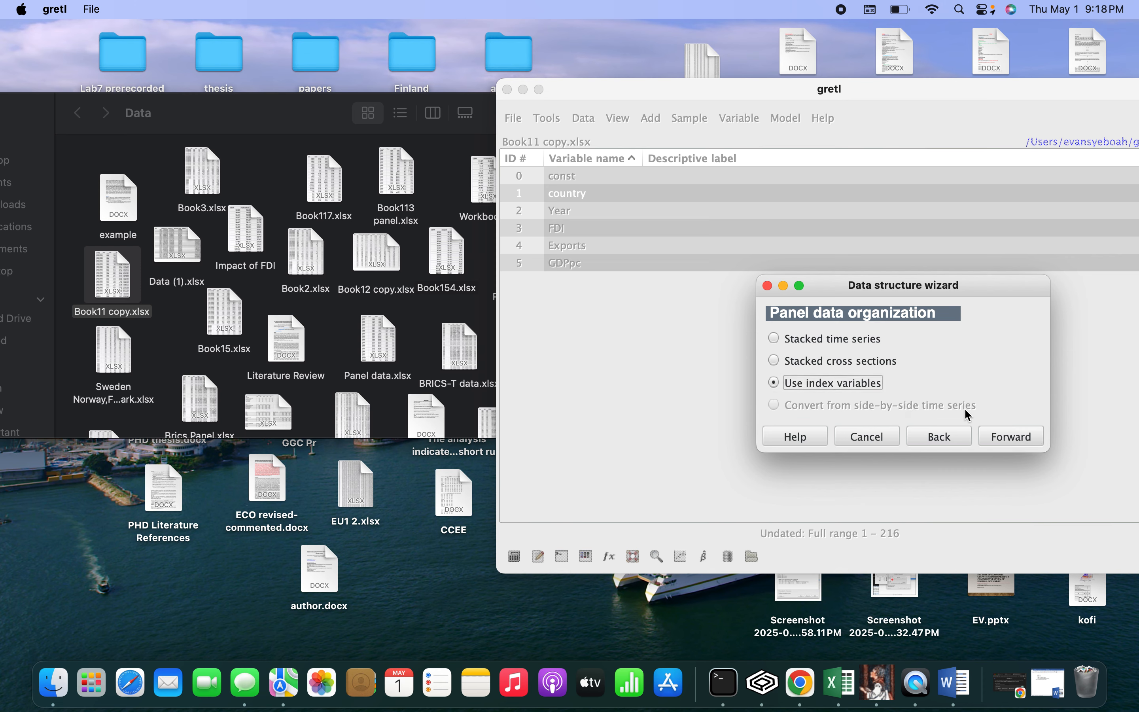
click(1013, 438)
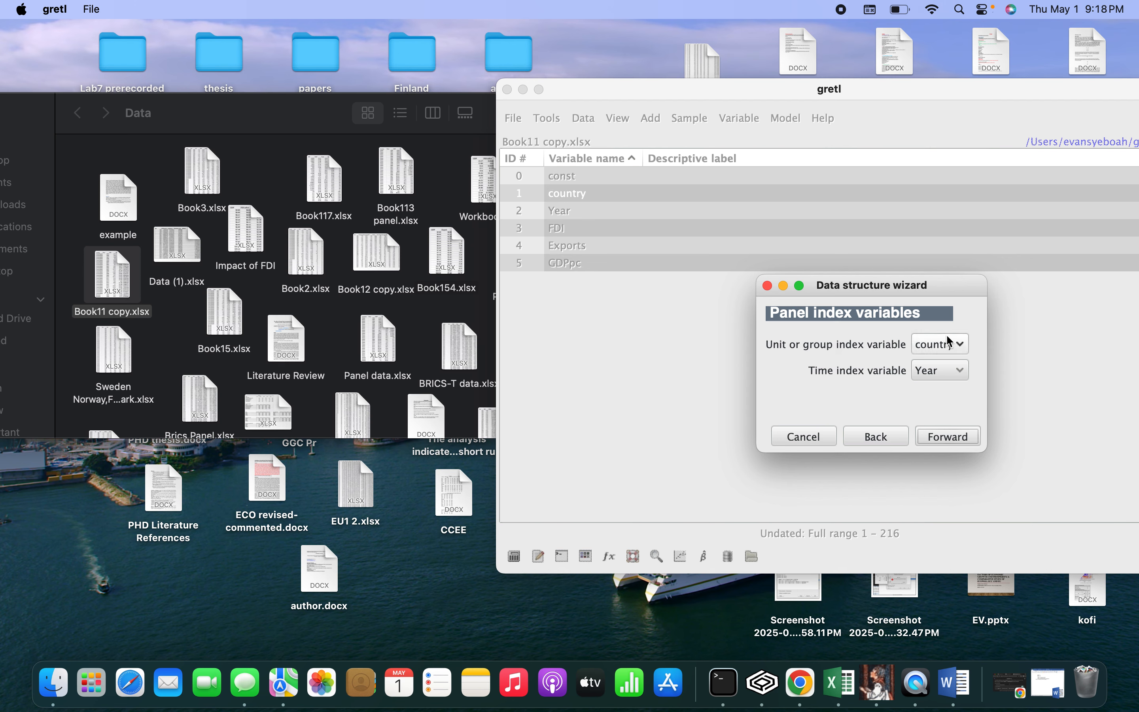
click(949, 438)
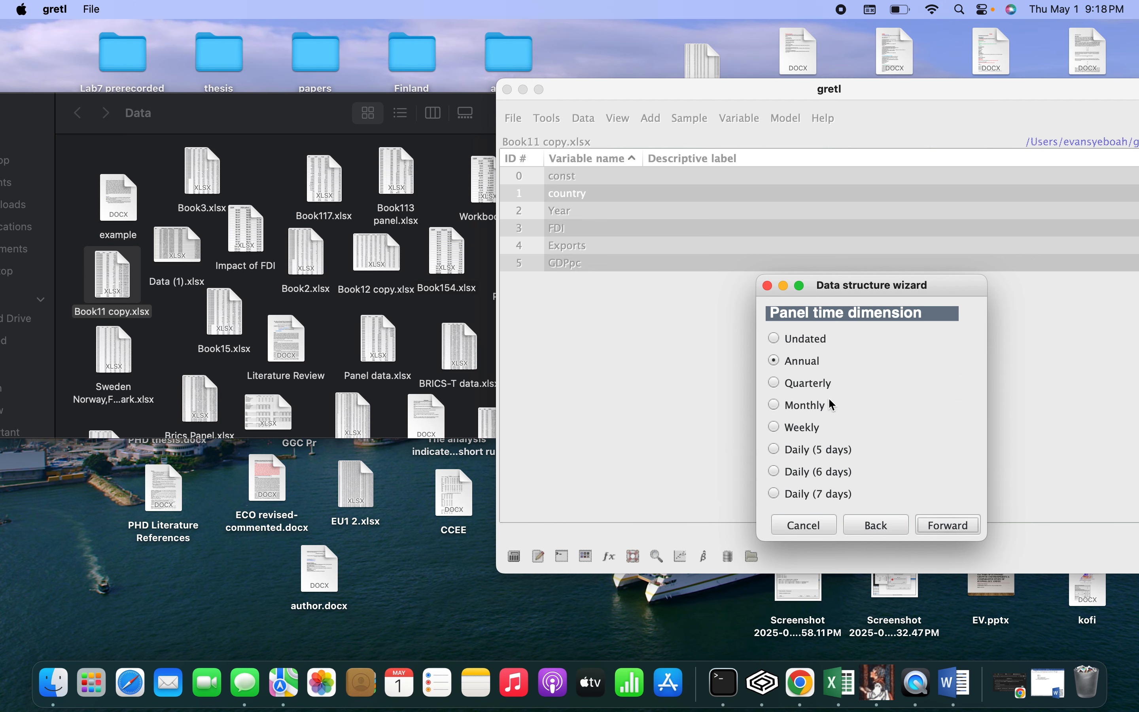
click(949, 526)
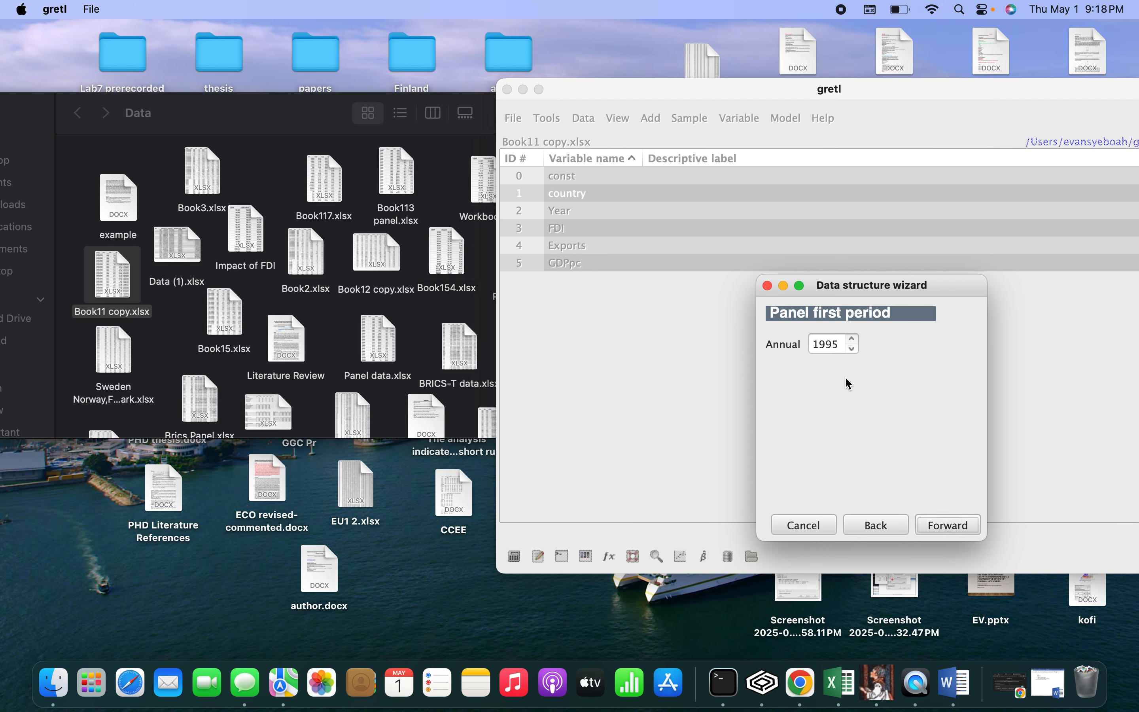
click(937, 521)
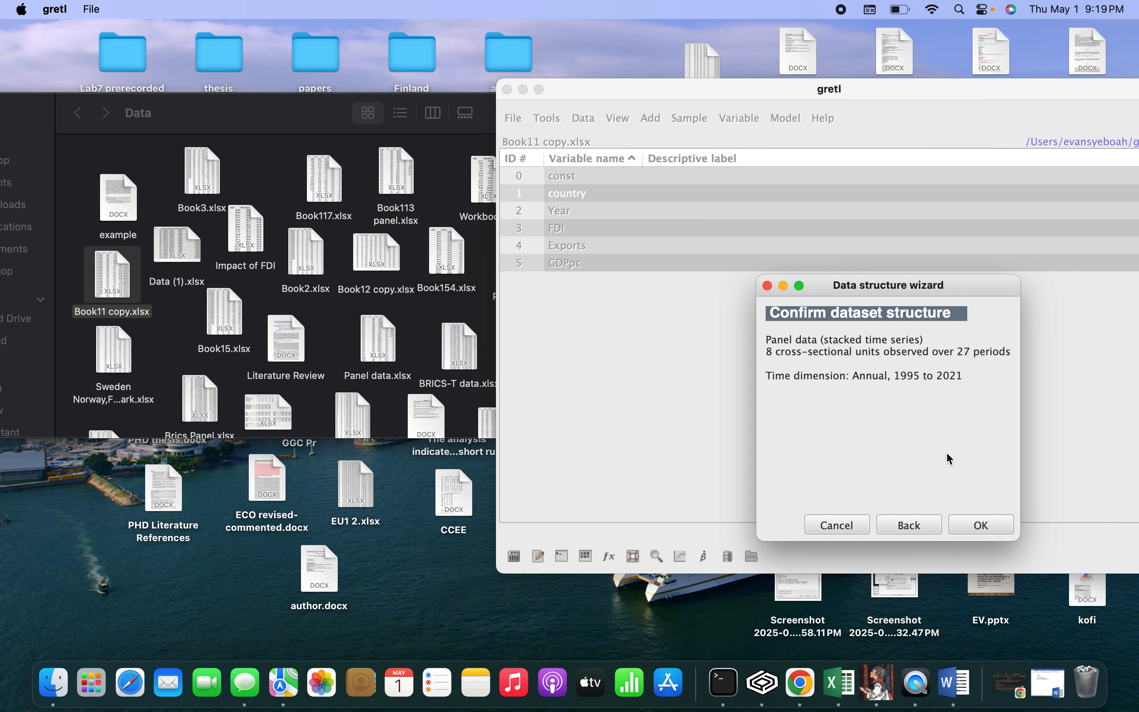
click(982, 532)
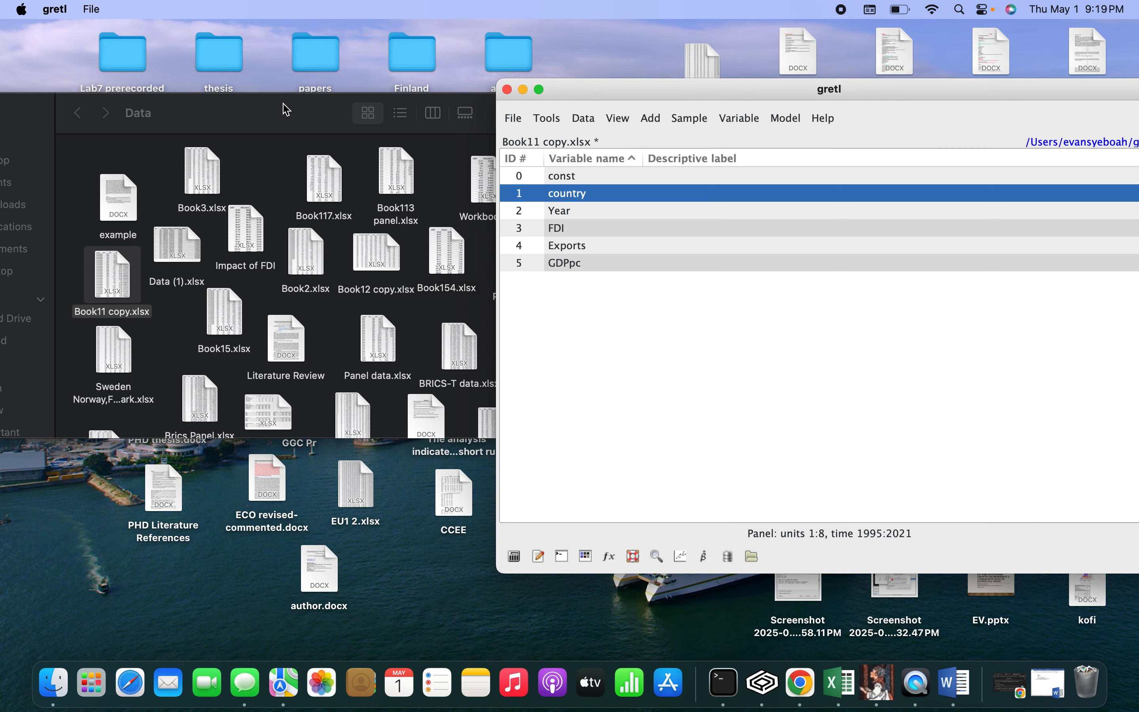
Close the Finder window of the Data folder and move the main gretl window to the middle of the desktop
click(329, 109)
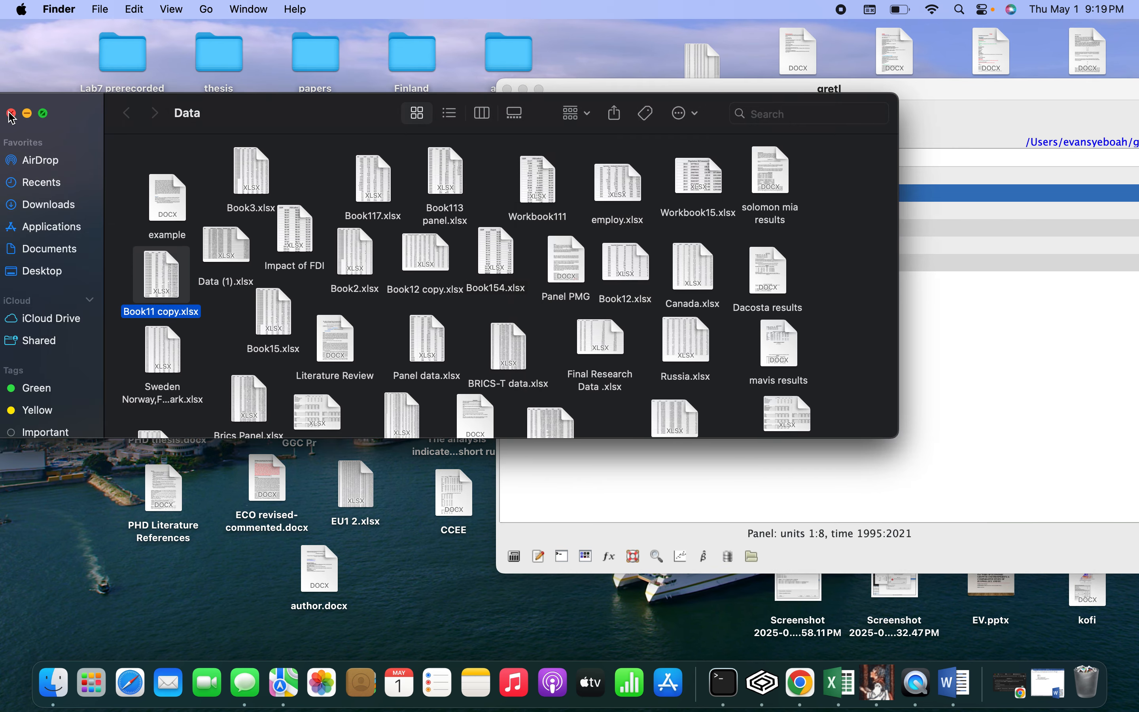
click(4, 113)
drag(630, 83, 391, 81)
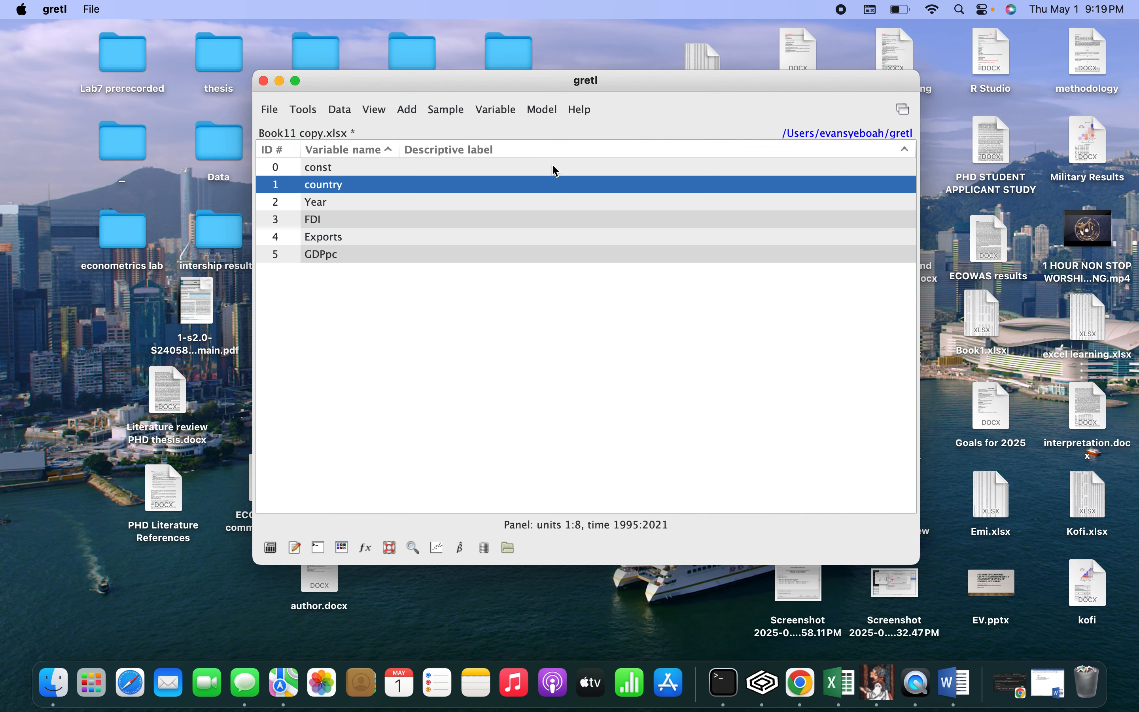
Examine the GDPpc values across all panel units and periods, and close the series listing
double_click(346, 259)
scroll(326, 311, down, 2)
scroll(326, 311, down, 20)
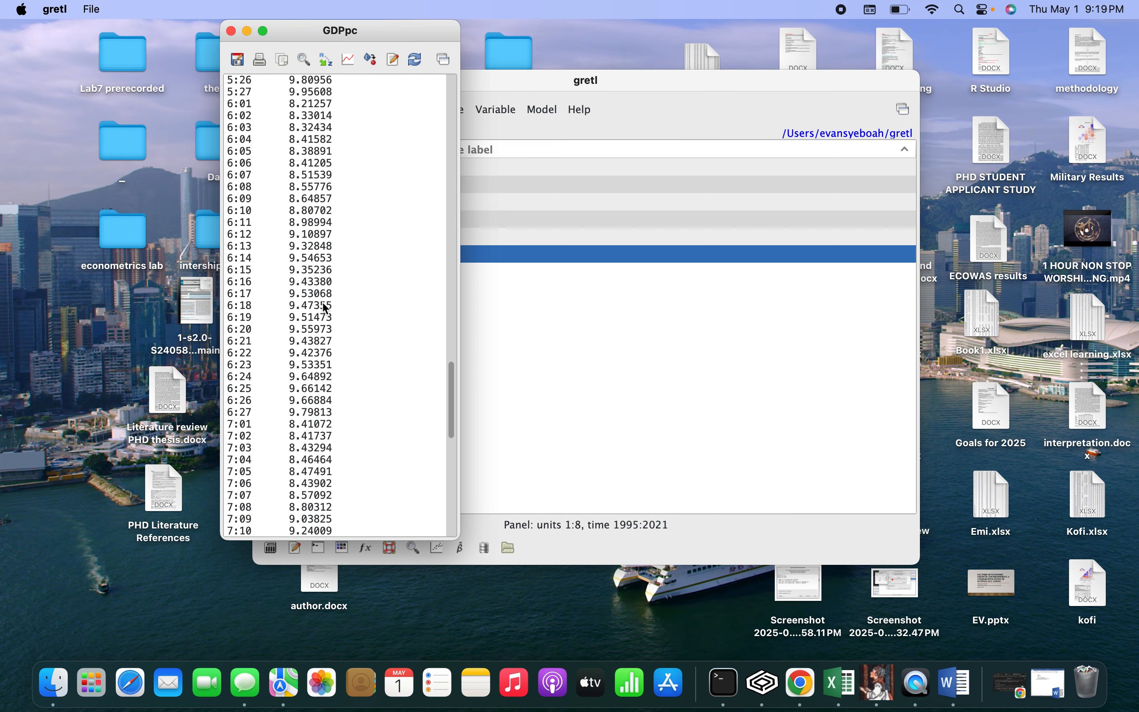
scroll(326, 309, up, 20)
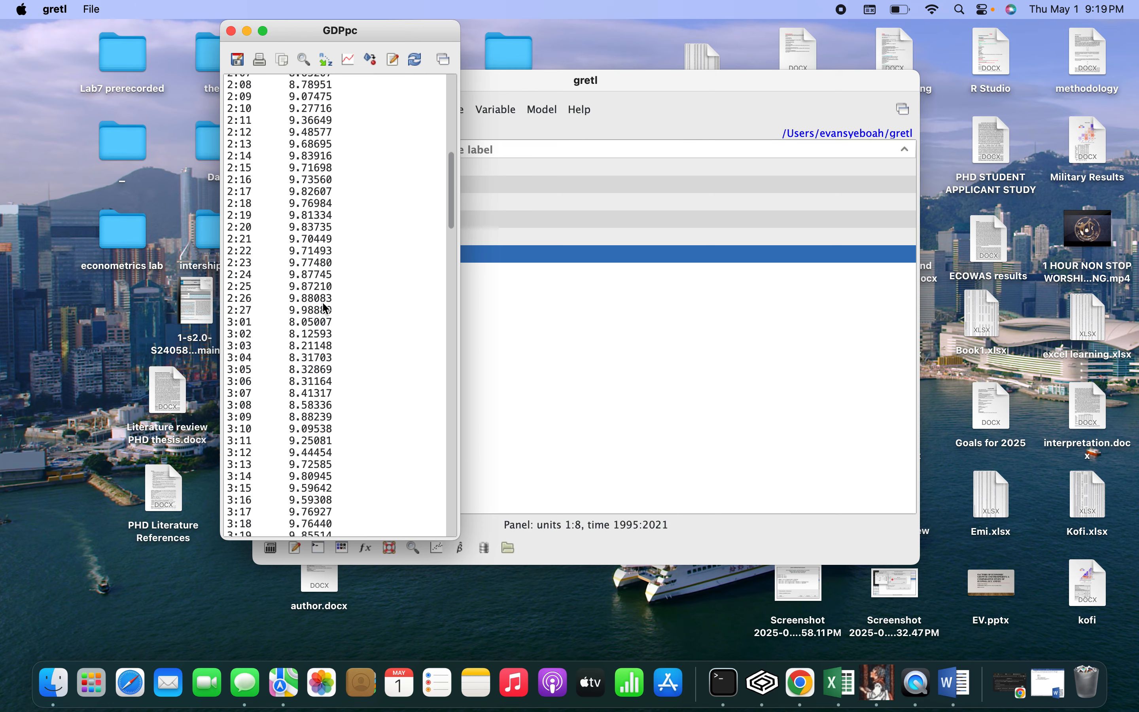
scroll(294, 200, down, 20)
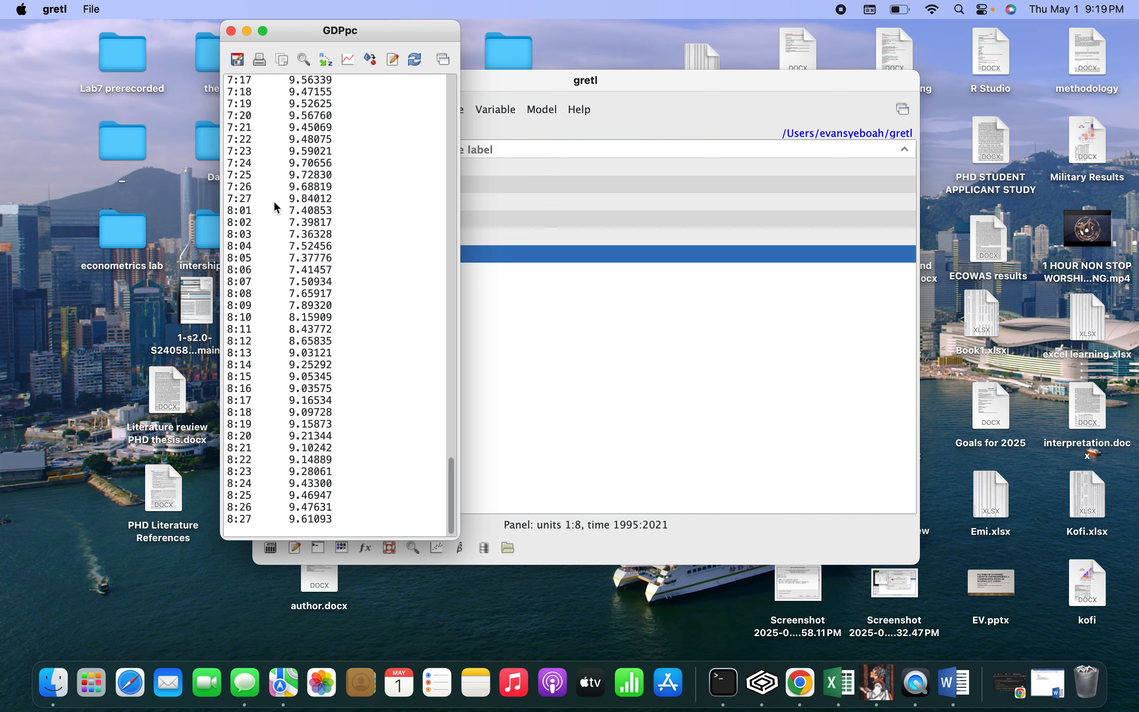
scroll(275, 204, up, 20)
scroll(277, 208, up, 2)
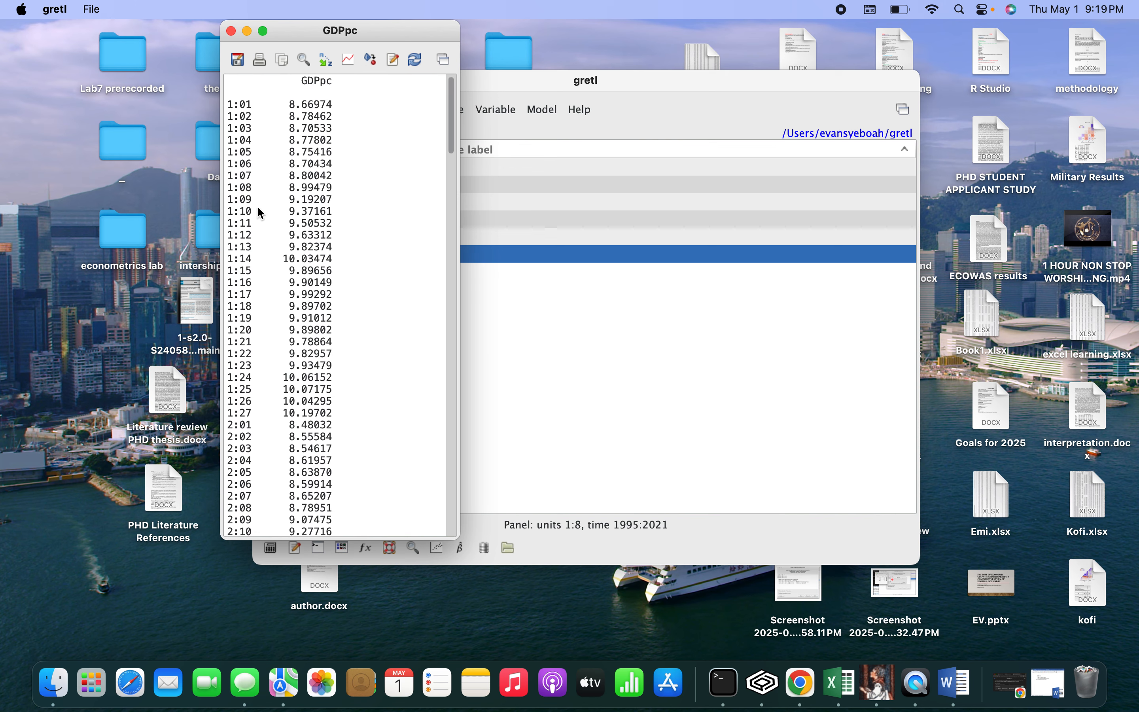
scroll(260, 293, down, 20)
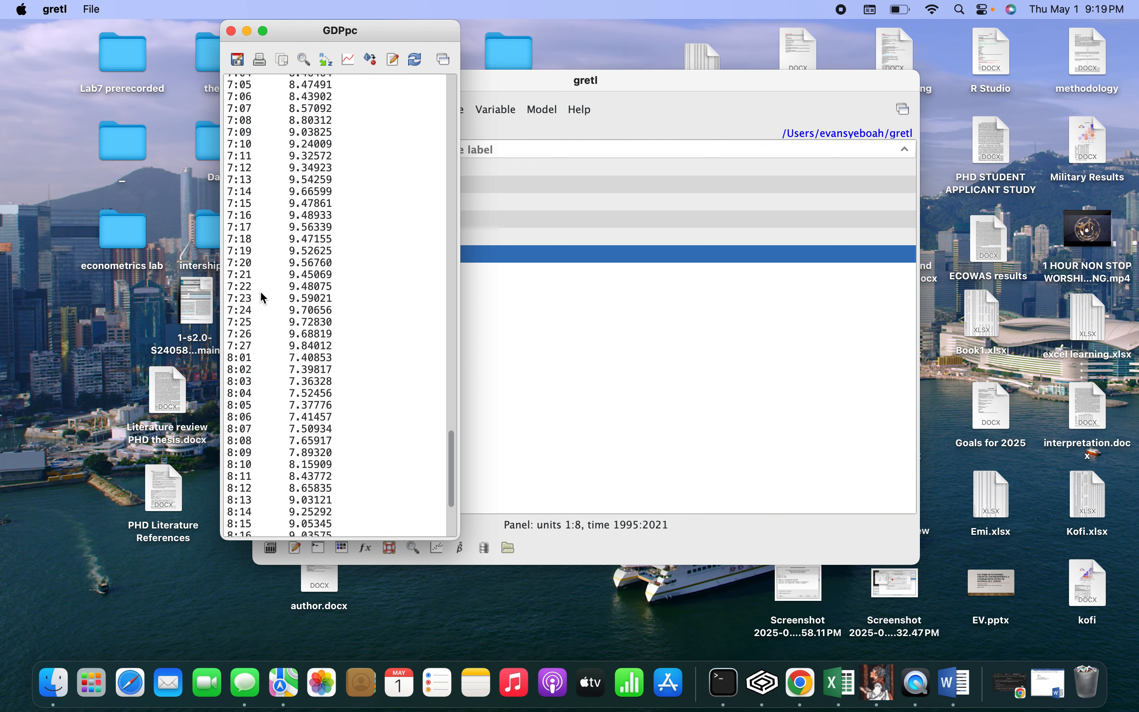
scroll(265, 297, up, 20)
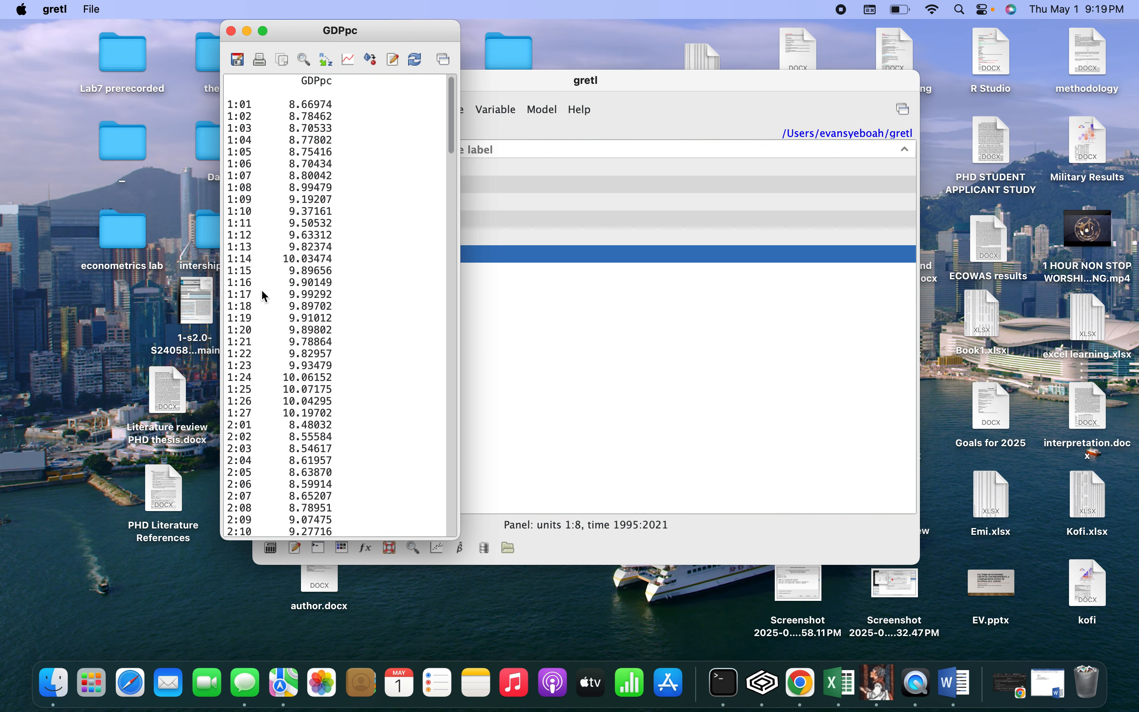
scroll(264, 304, down, 8)
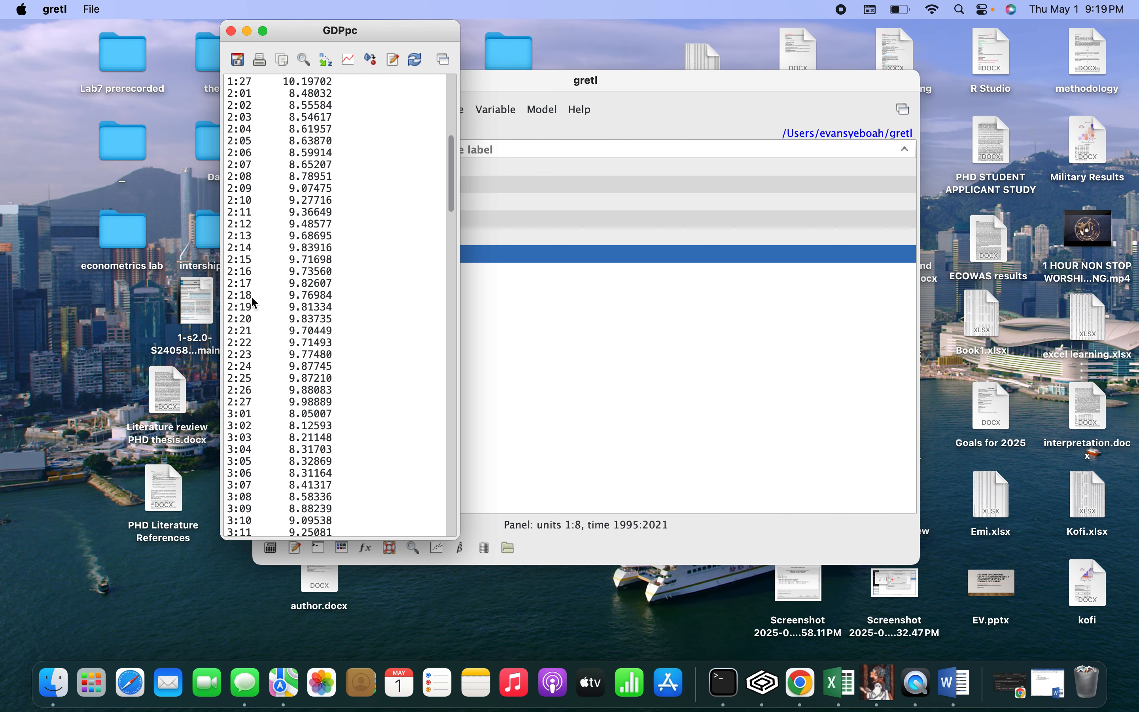
scroll(255, 301, up, 2)
scroll(252, 299, down, 19)
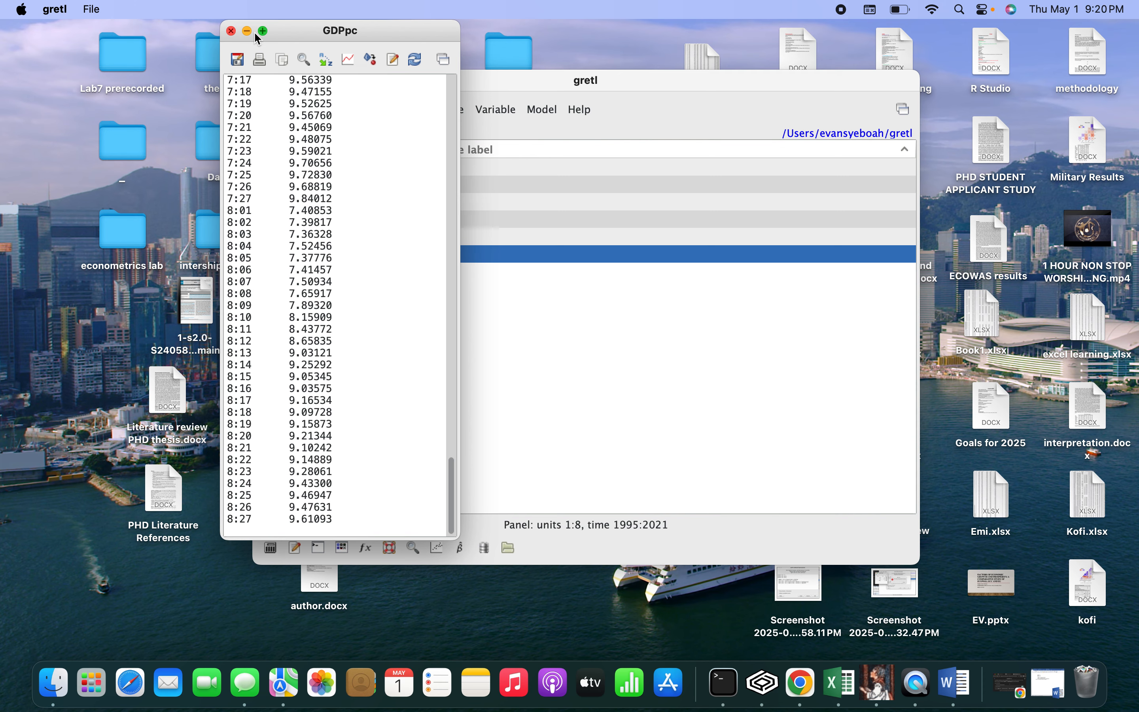
click(232, 31)
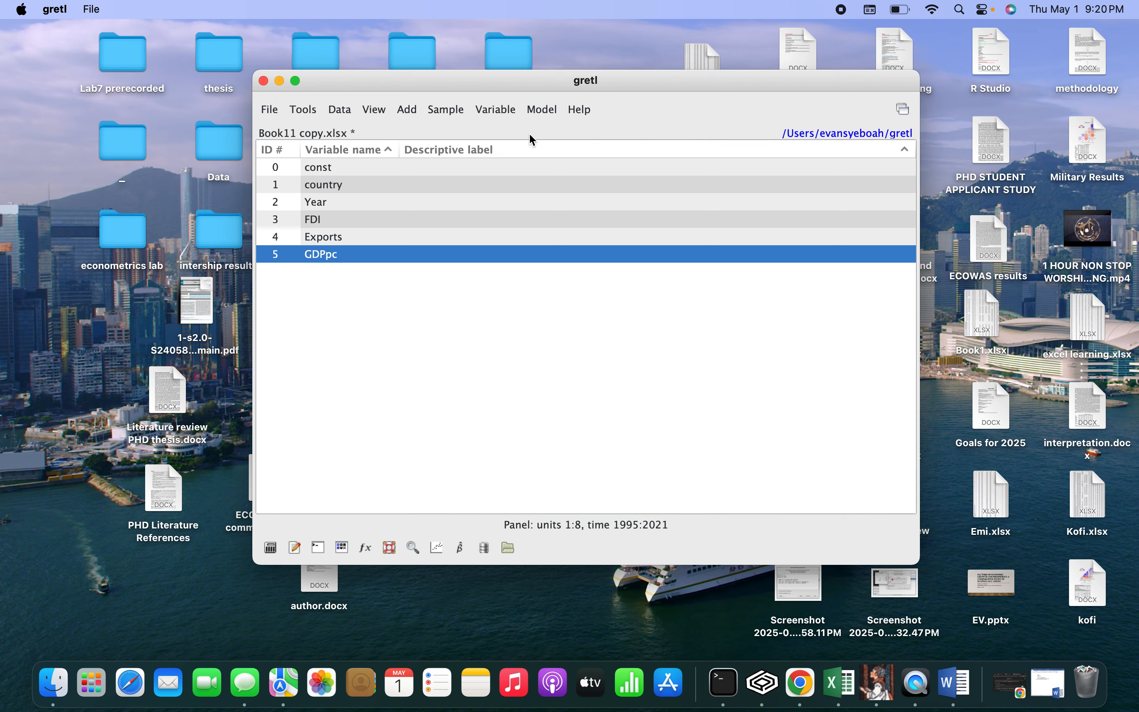
Start a nonlinear least squares model, and copy the scalar, GDPpc function and derivative lines from CCEE.docx in Word
click(534, 112)
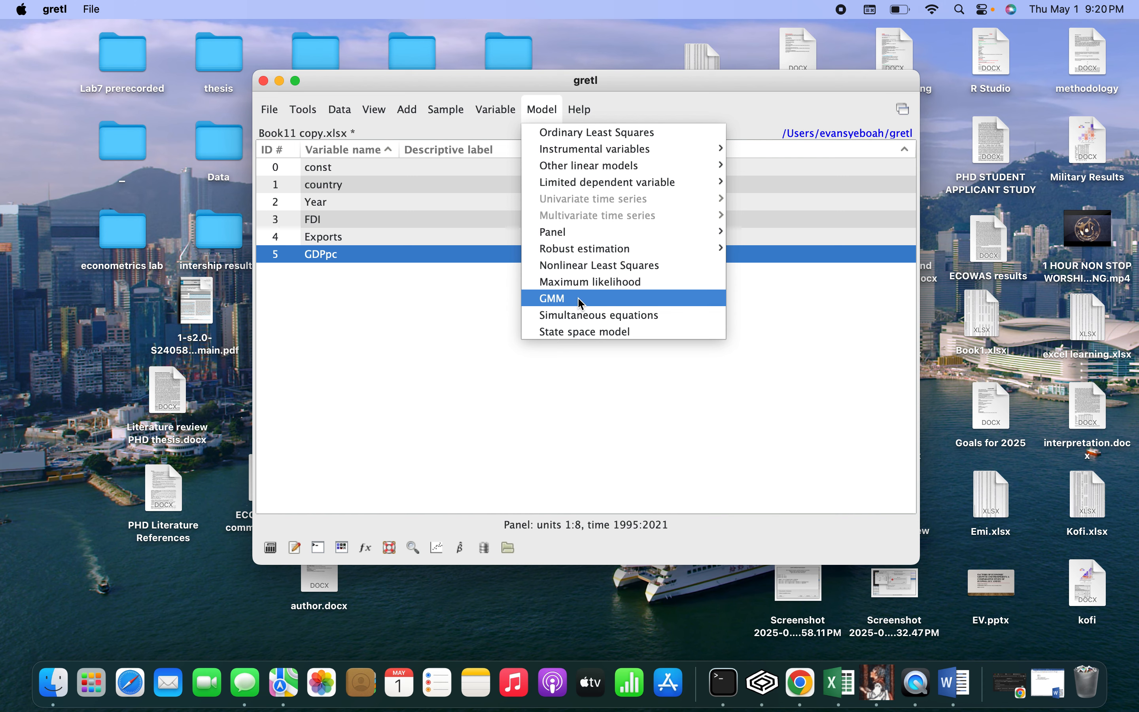
click(575, 270)
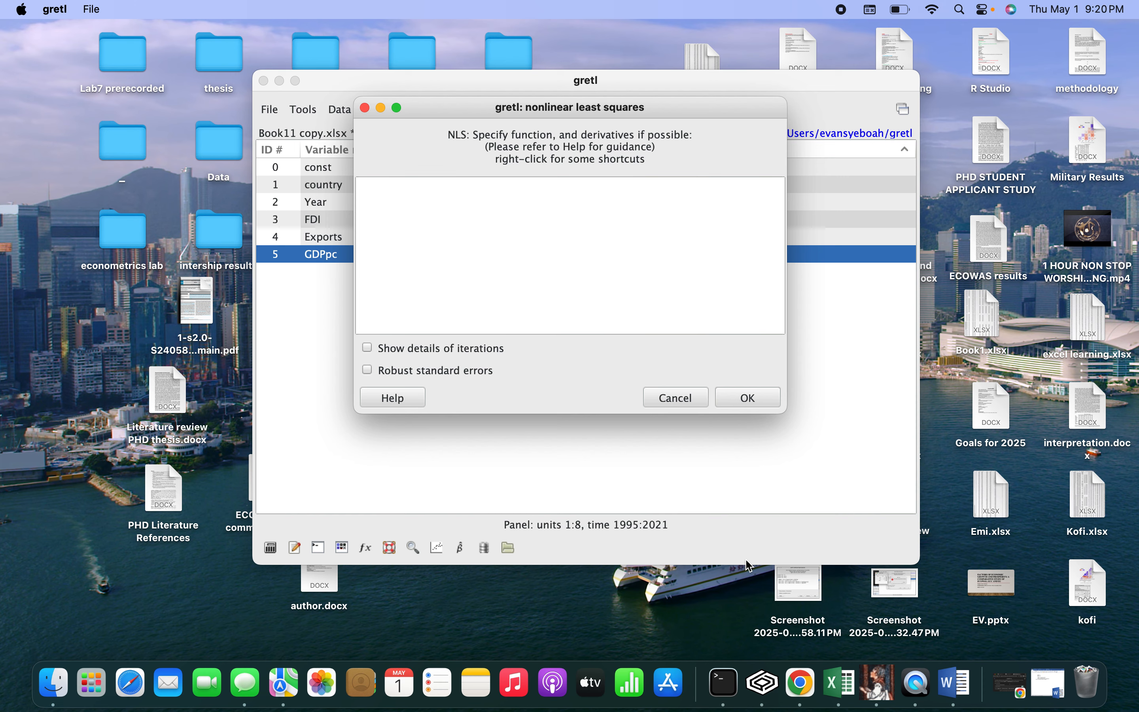
click(1050, 684)
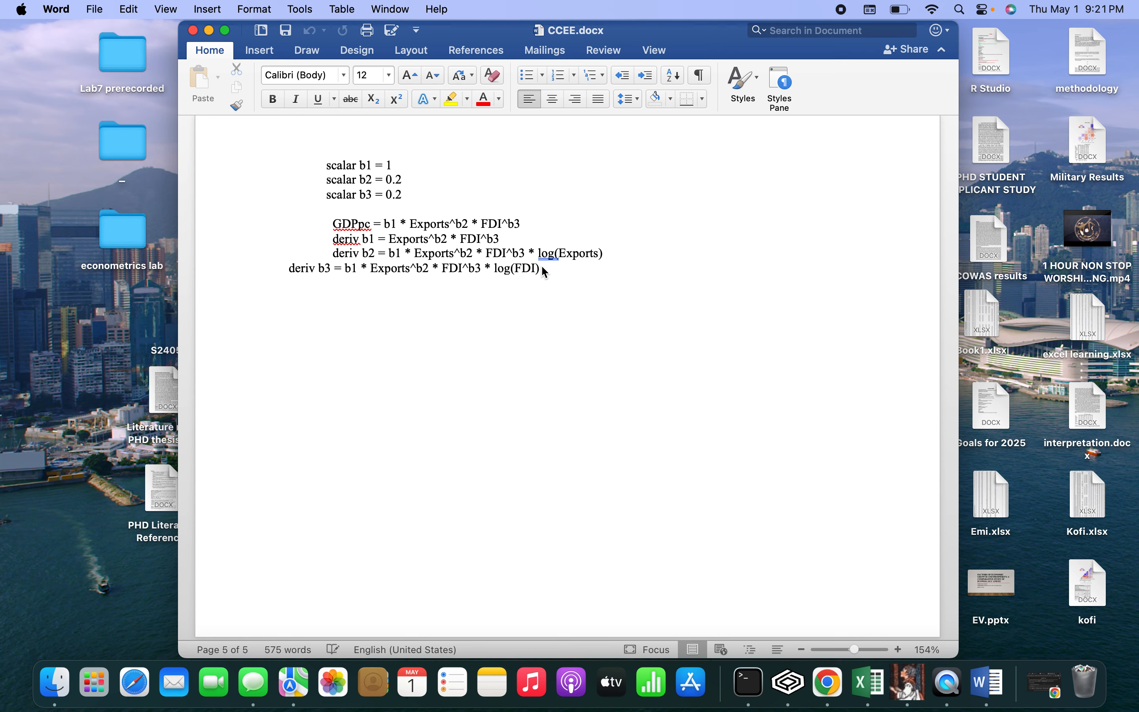
drag(540, 268, 326, 170)
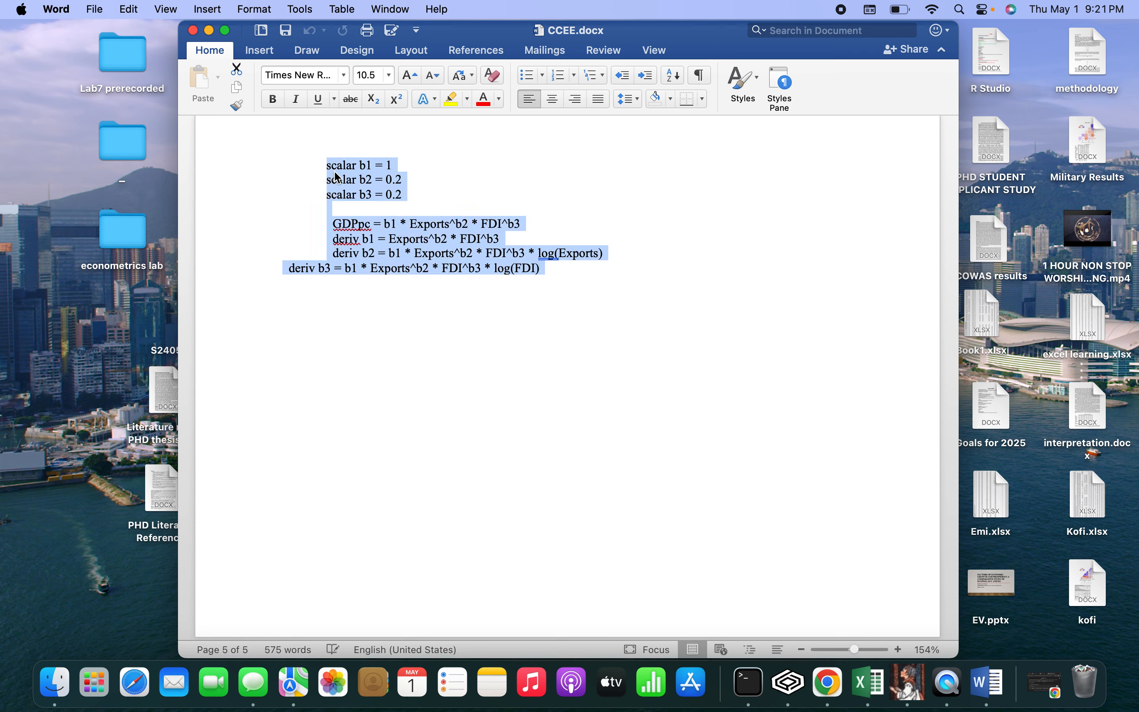
right_click(336, 173)
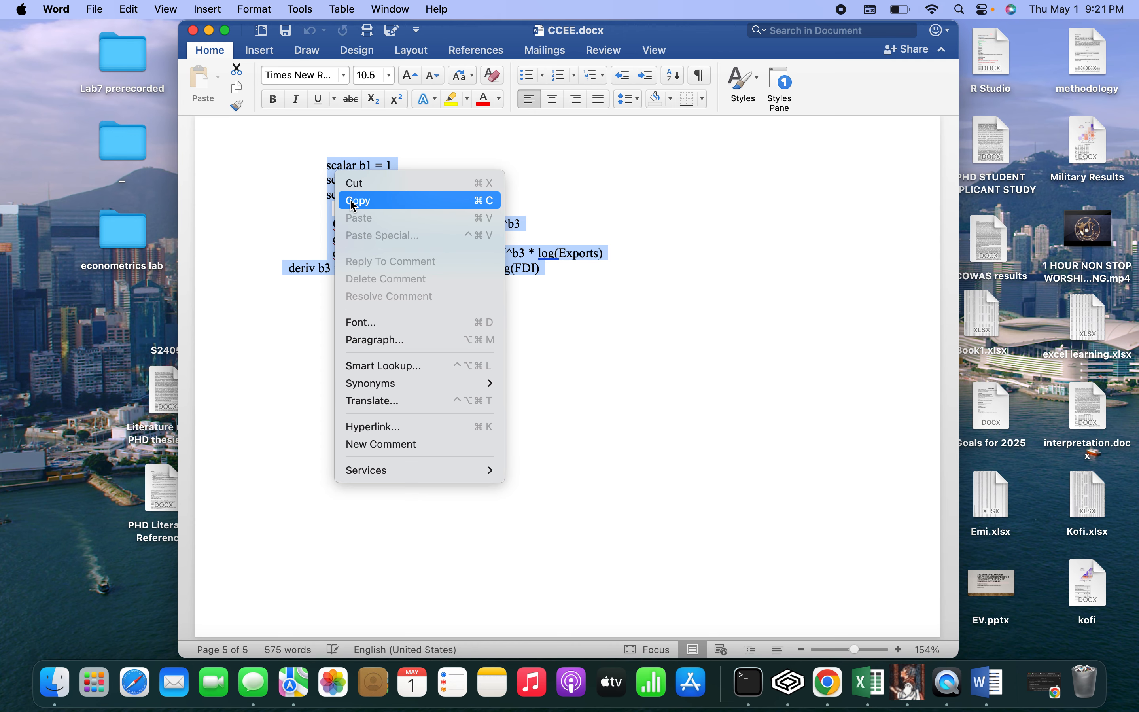
click(352, 203)
Minimize the Word document and paste the copied code into gretl's nonlinear least squares specification
click(210, 31)
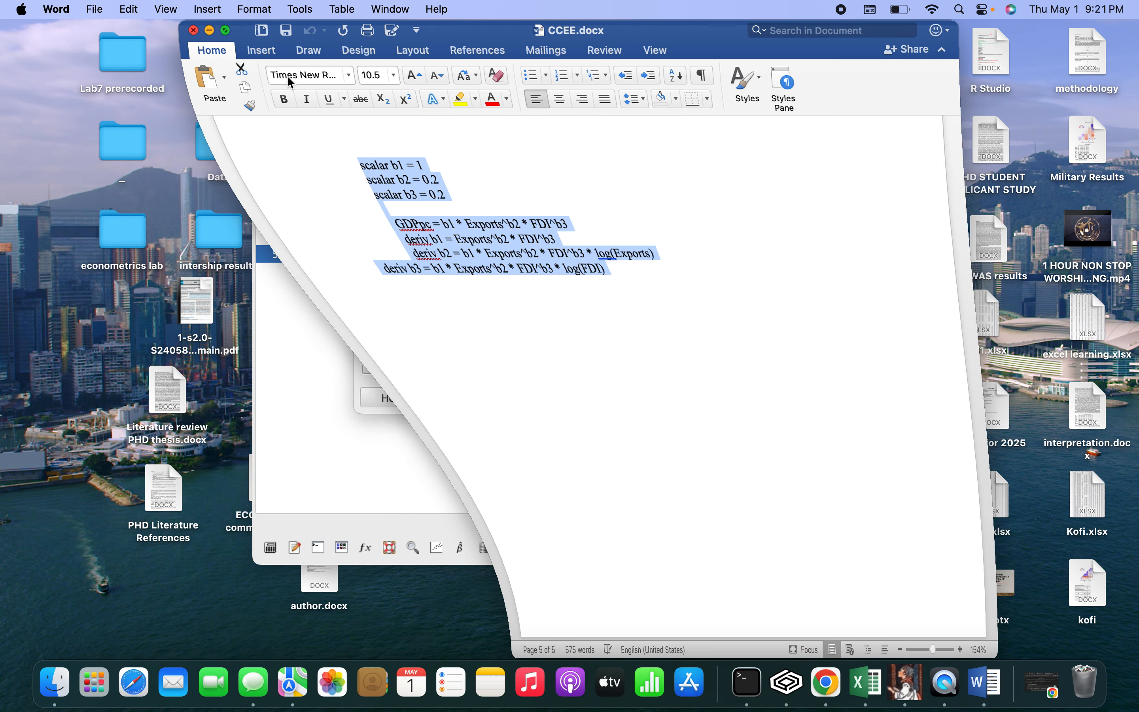
click(406, 213)
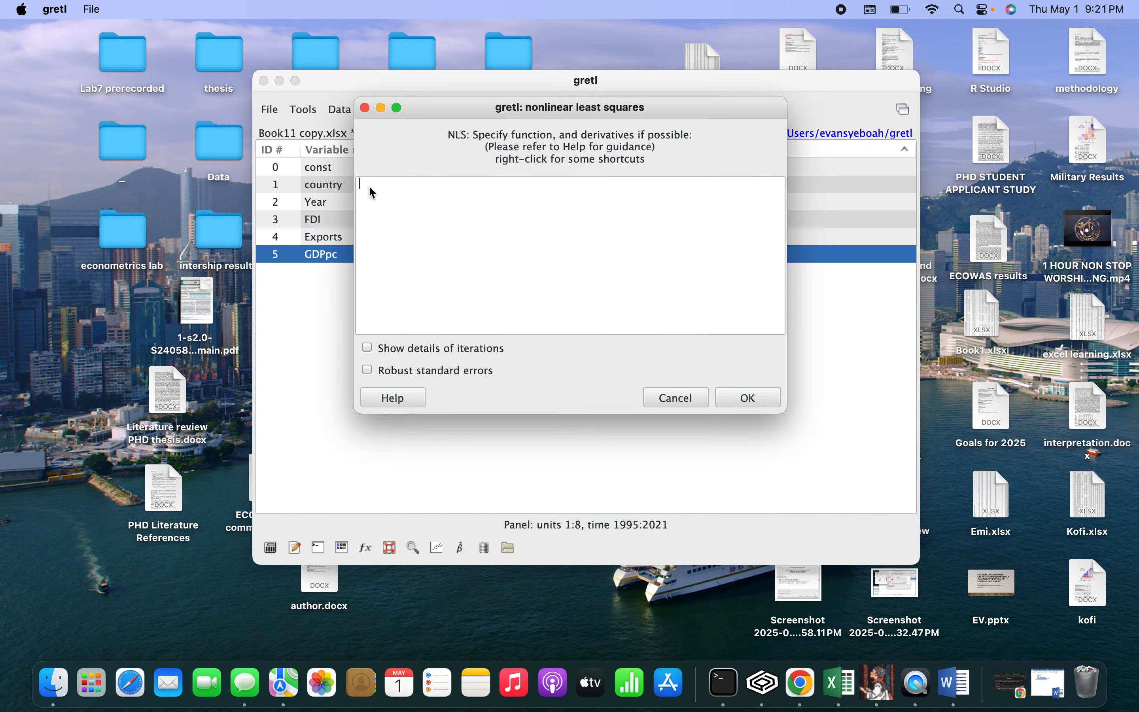
key(super+v)
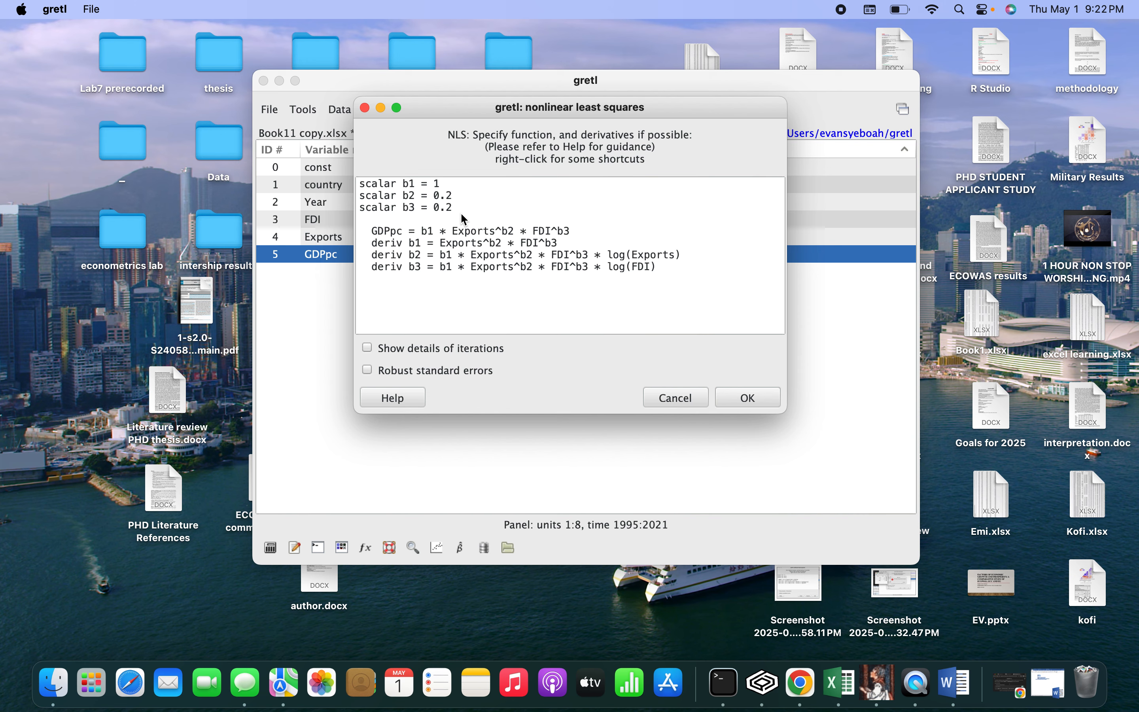
Set the starting values of scalars b2 and b3 to 0.5 and estimate the nonlinear least squares model
key(BackSpace)
text(5)
click(459, 208)
key(BackSpace)
text(5)
click(749, 398)
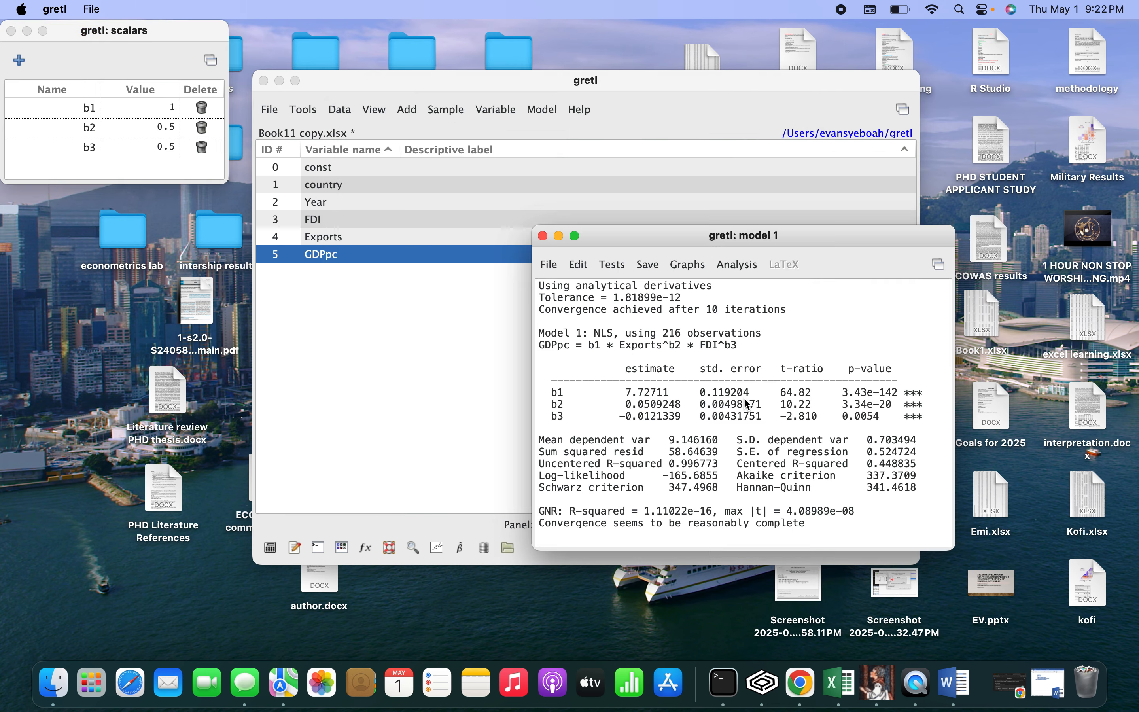
Reposition the model 1 and scalars windows, and open the estimated model's specification for modification
drag(642, 233, 479, 111)
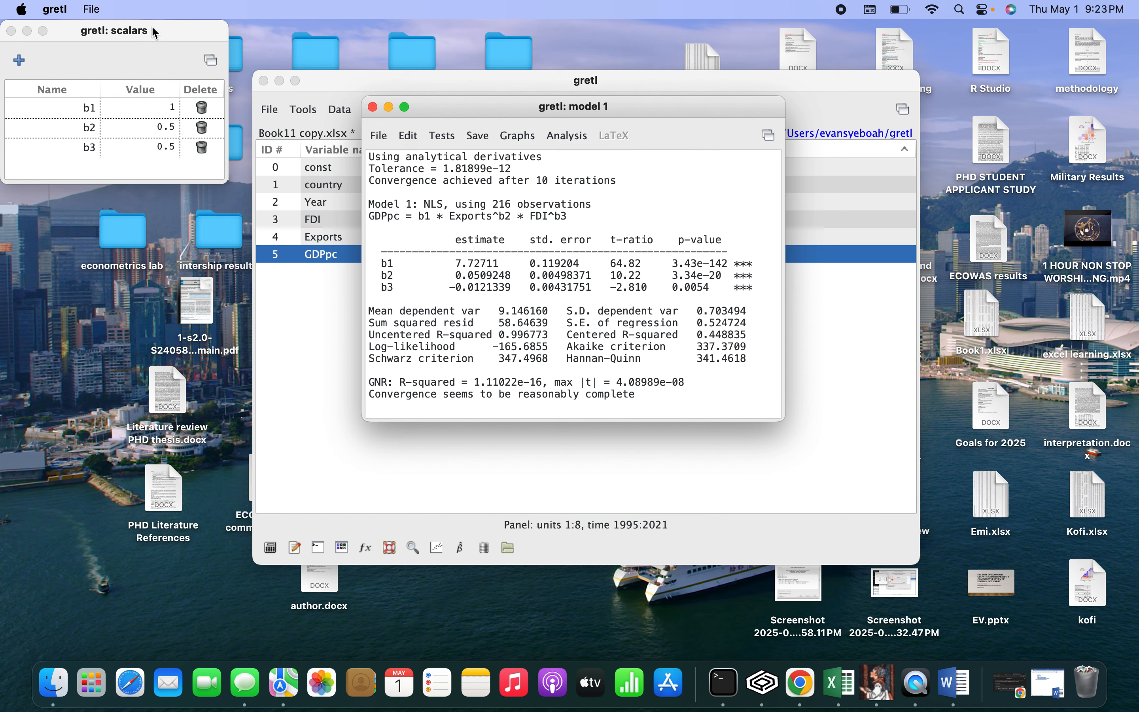
drag(153, 31, 215, 45)
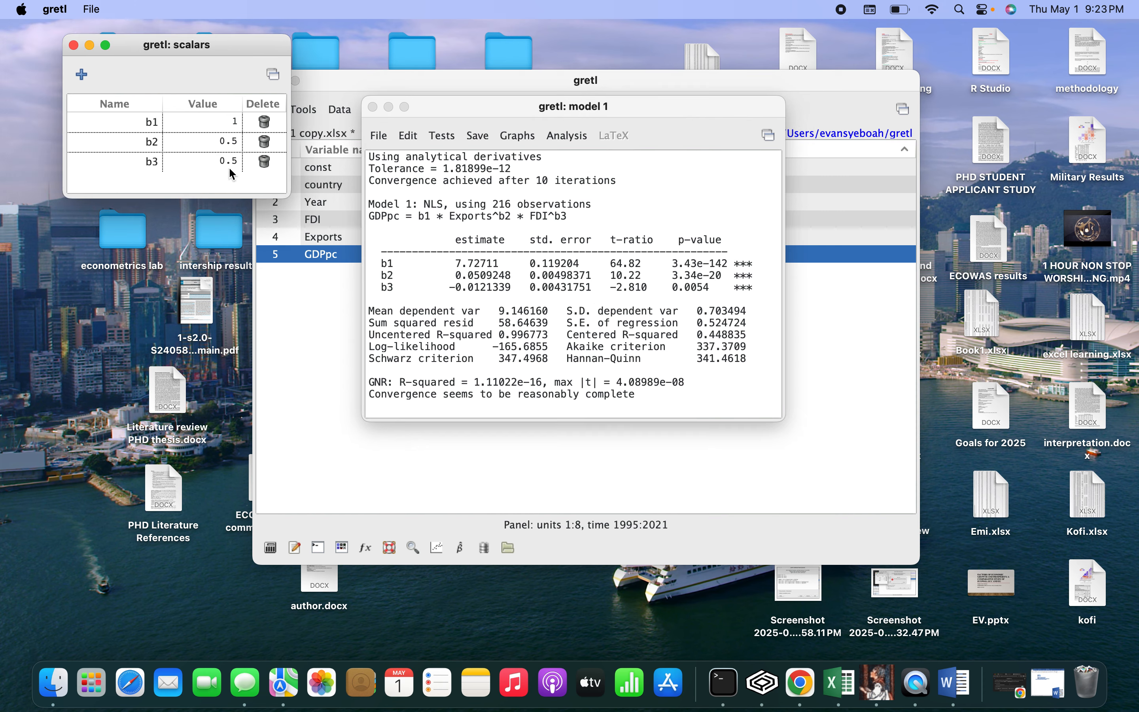
click(413, 138)
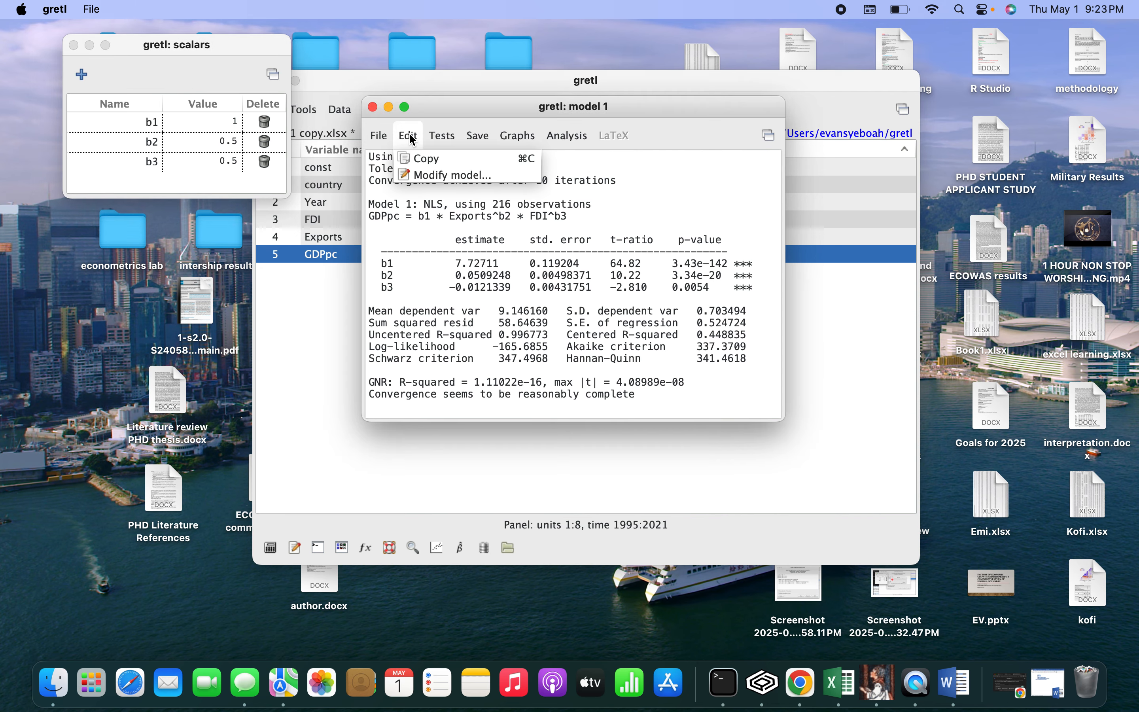
click(426, 174)
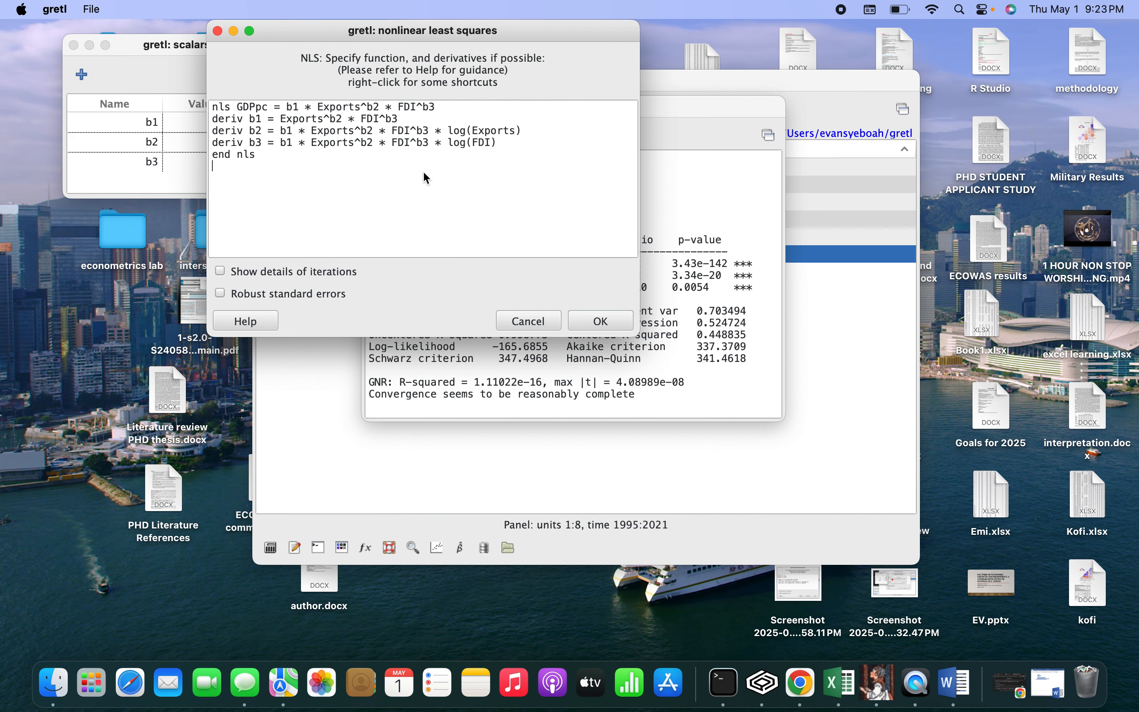
Re-estimate the nonlinear least squares model with iteration details and robust standard errors, and move the model 2 window clear of model 1
click(221, 272)
click(220, 293)
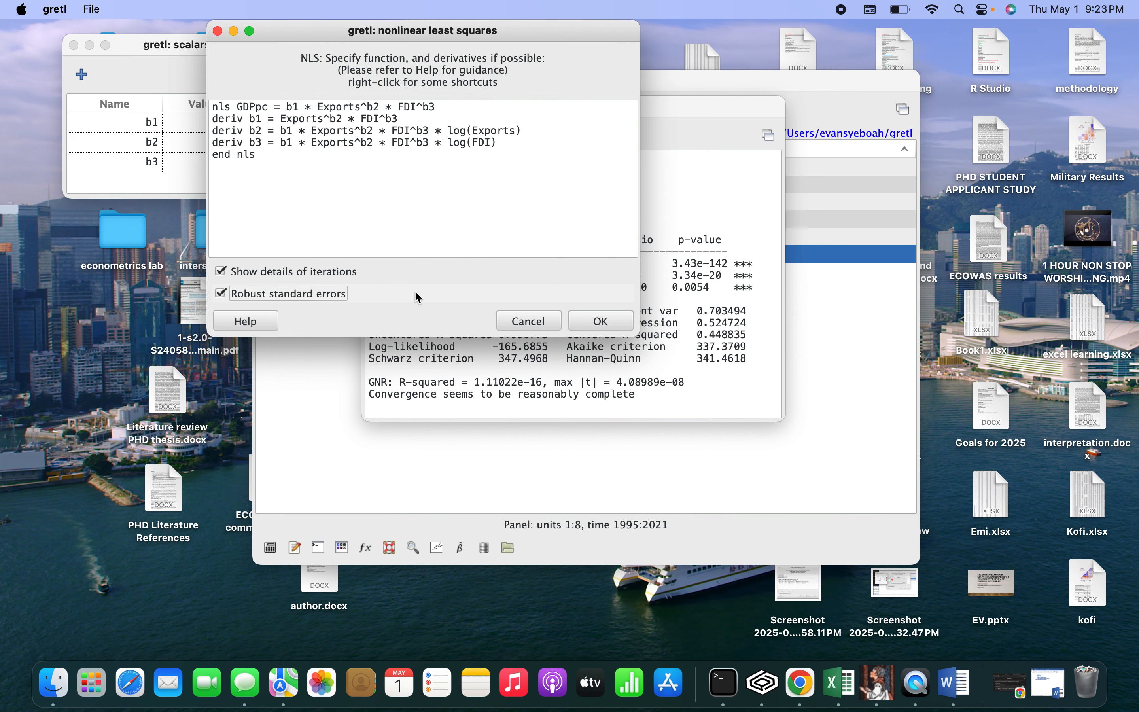
click(599, 324)
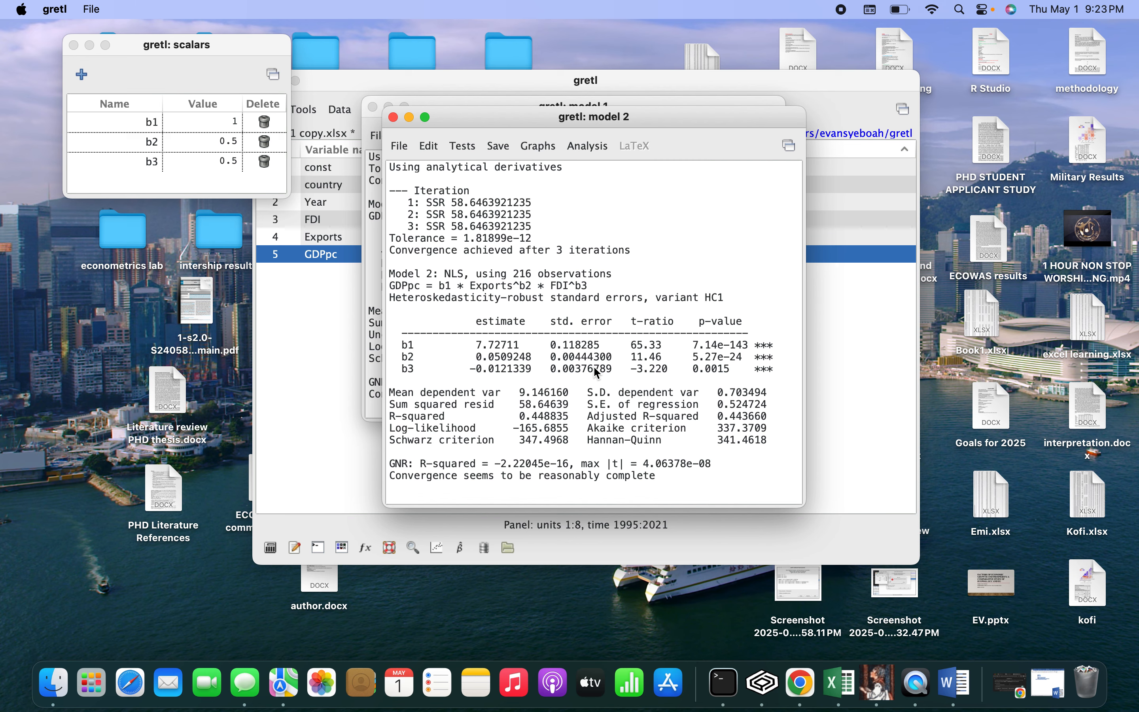
drag(569, 119, 780, 82)
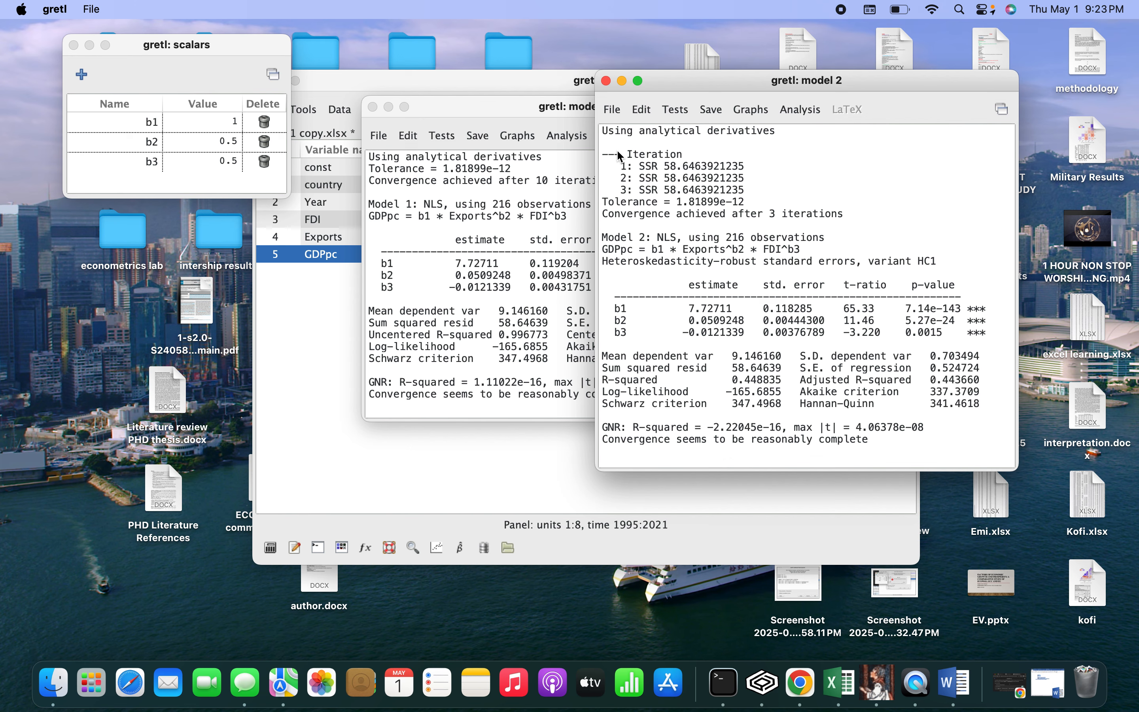
Select the whole model 2 output and copy it in RTF format
double_click(612, 129)
drag(611, 129, 696, 184)
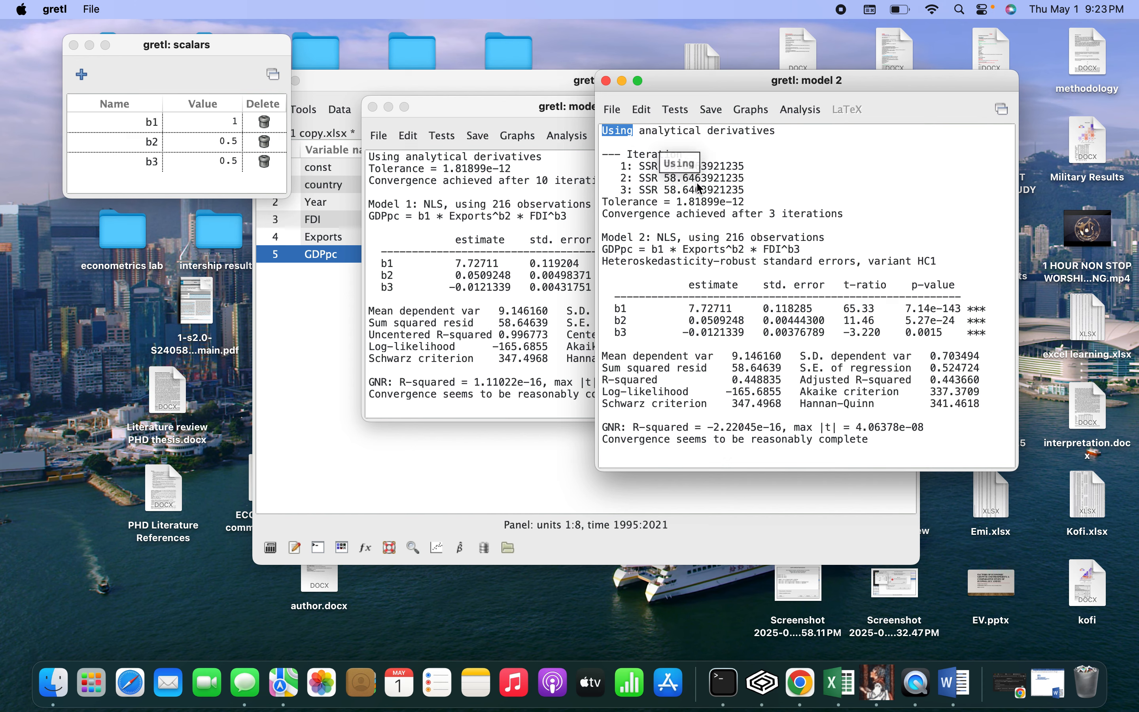
drag(867, 439, 594, 114)
right_click(688, 193)
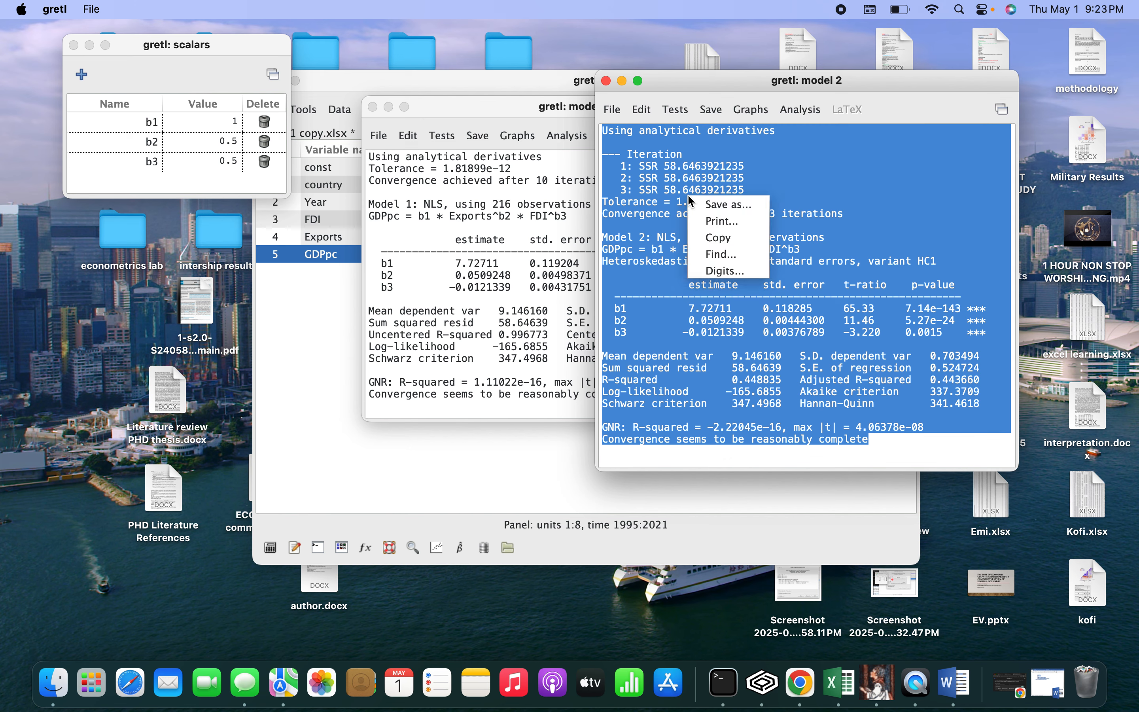
click(717, 237)
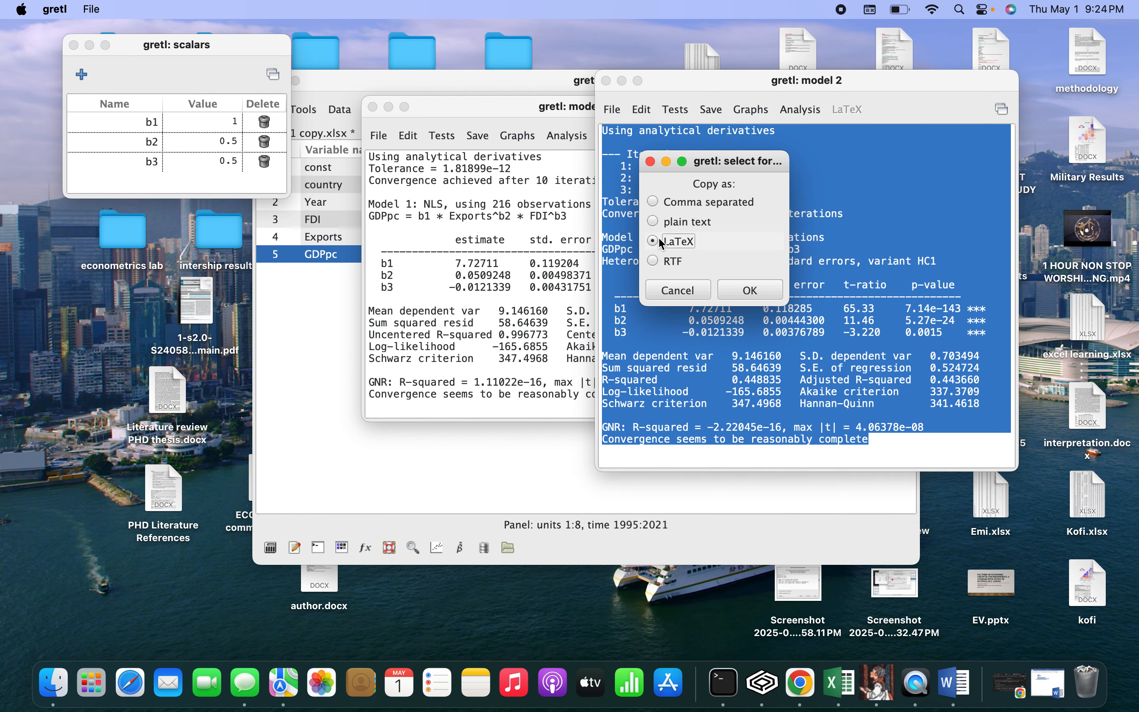
click(653, 261)
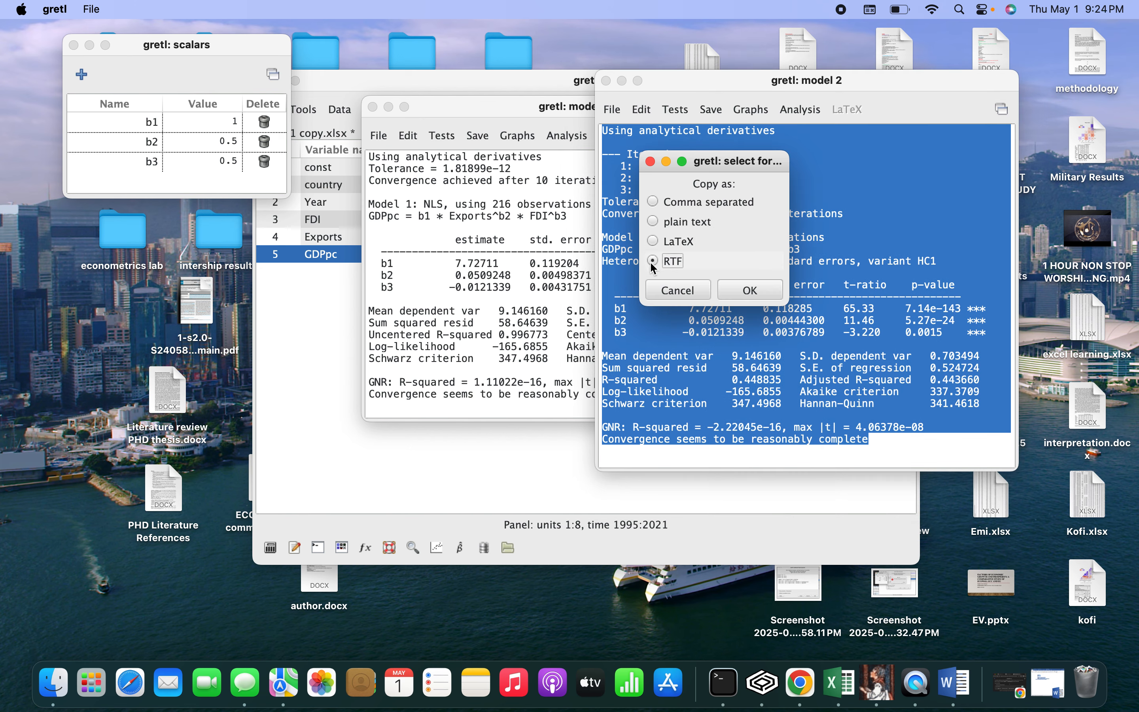
click(754, 289)
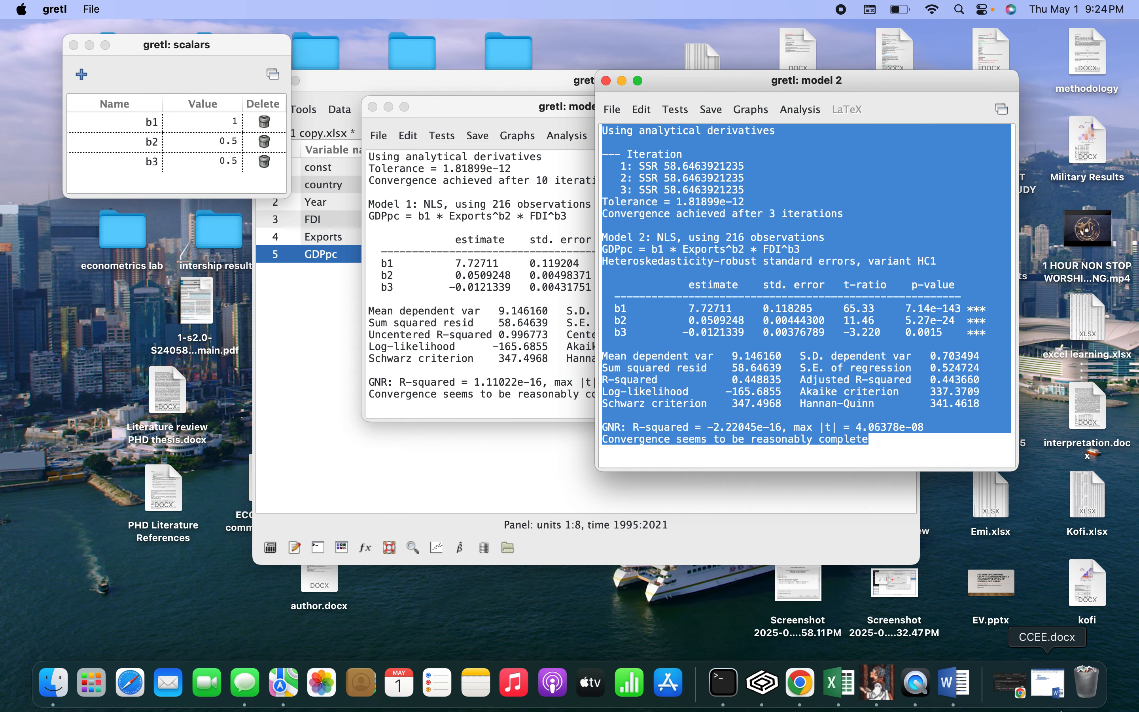
Switch to CCEE.docx in Word and paste the copied model output below the deriv b3 line
click(1053, 689)
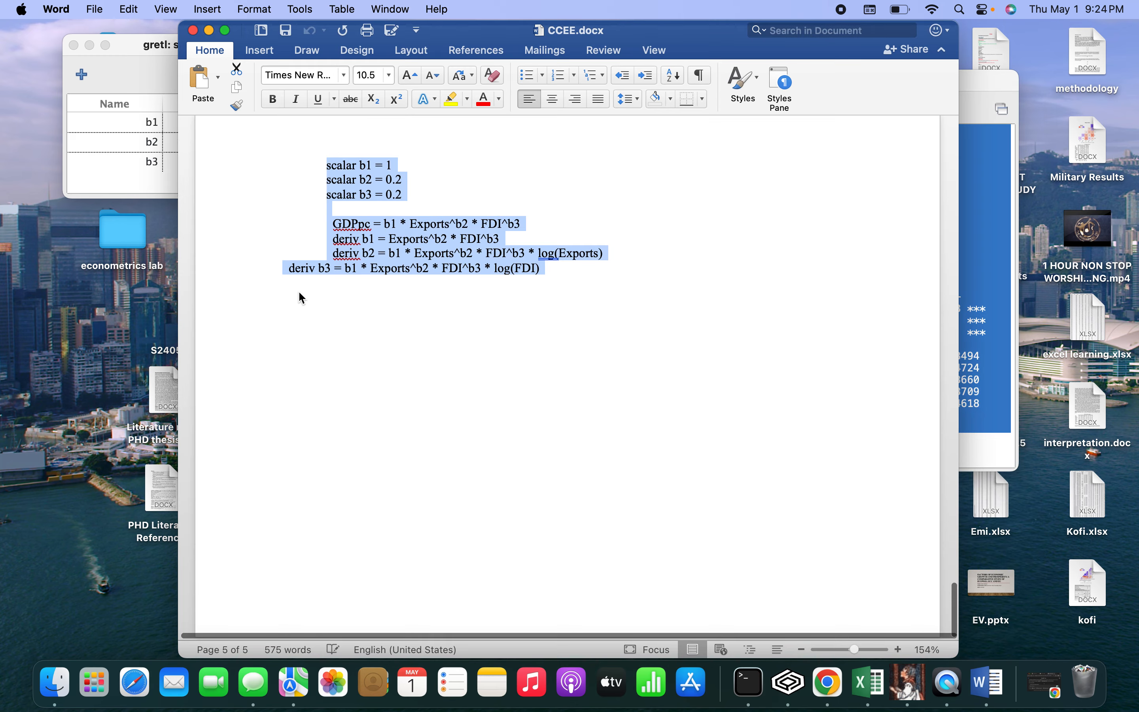
click(299, 299)
click(553, 282)
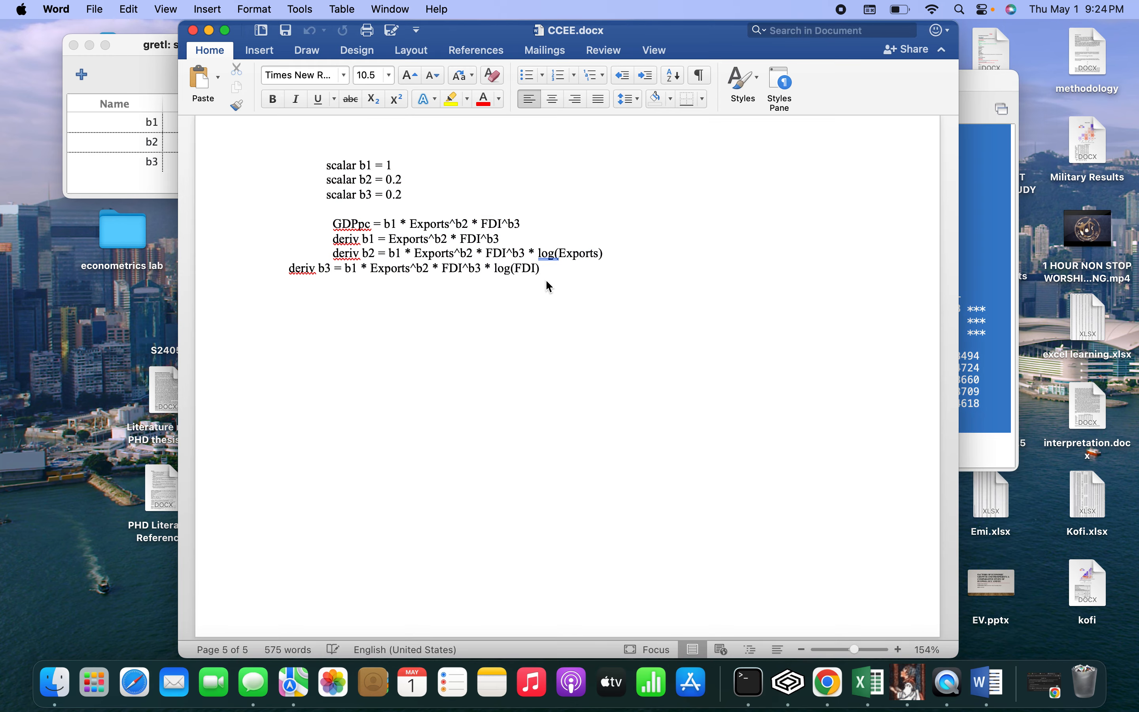
key(Return)
key(cmd+v)
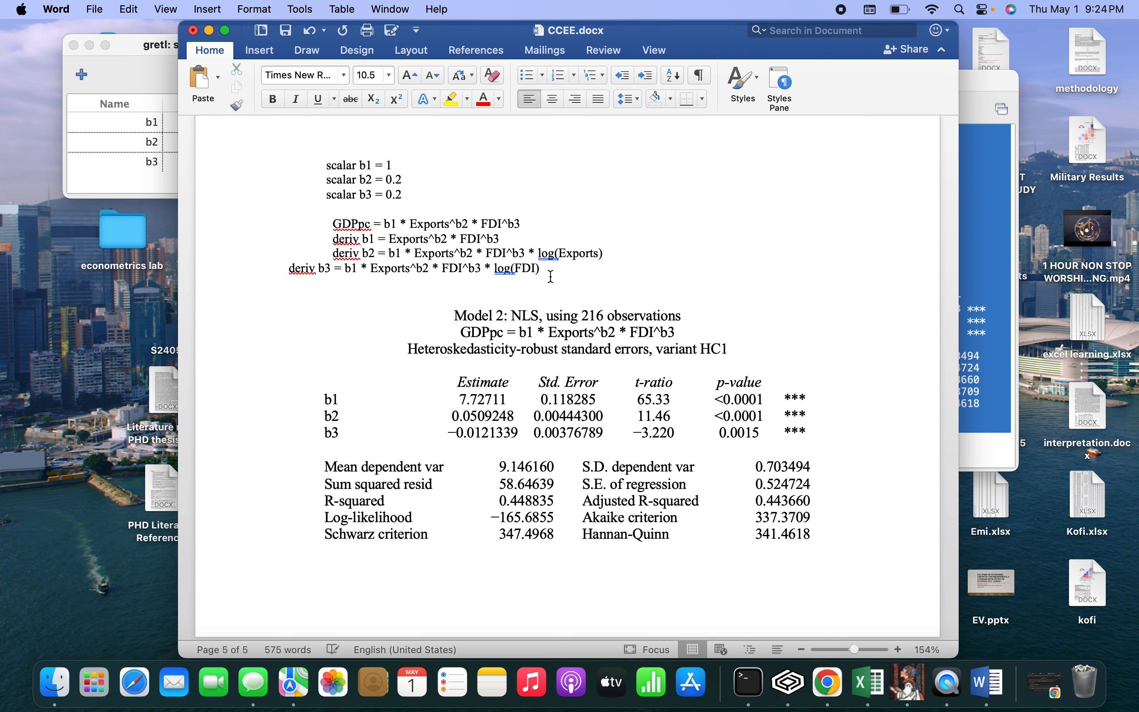
Apply all borders to the coefficient table of b1, b2 and b3 in the pasted model output
scroll(487, 303, up, 5)
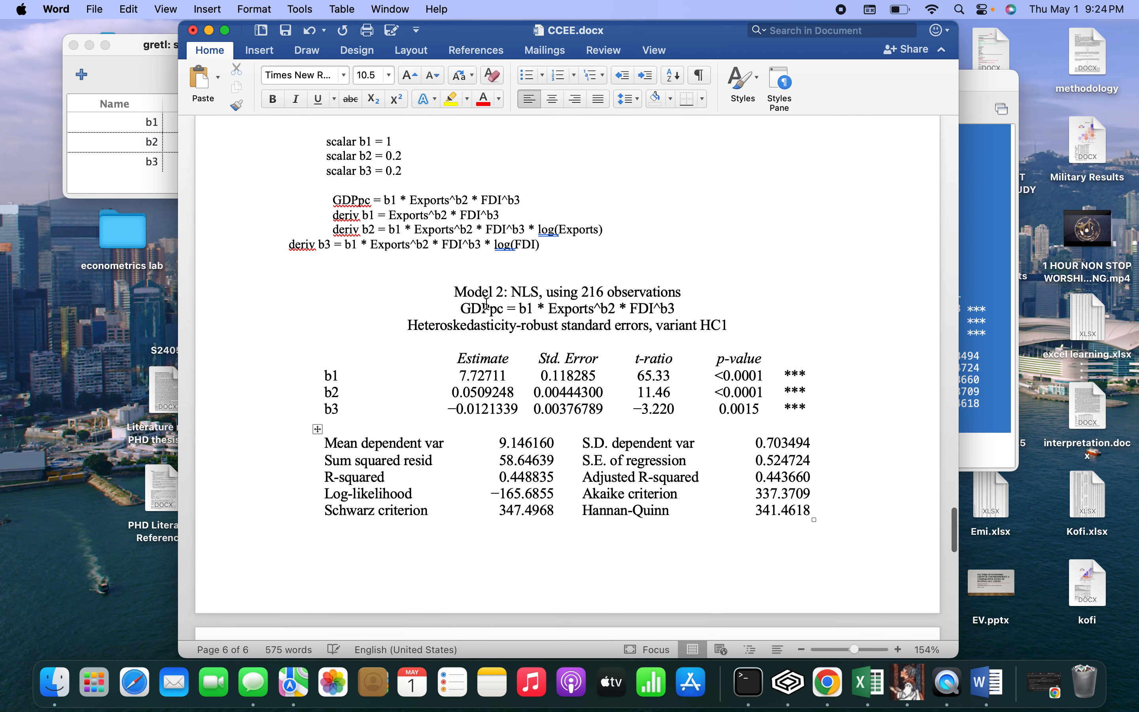
click(482, 344)
click(318, 345)
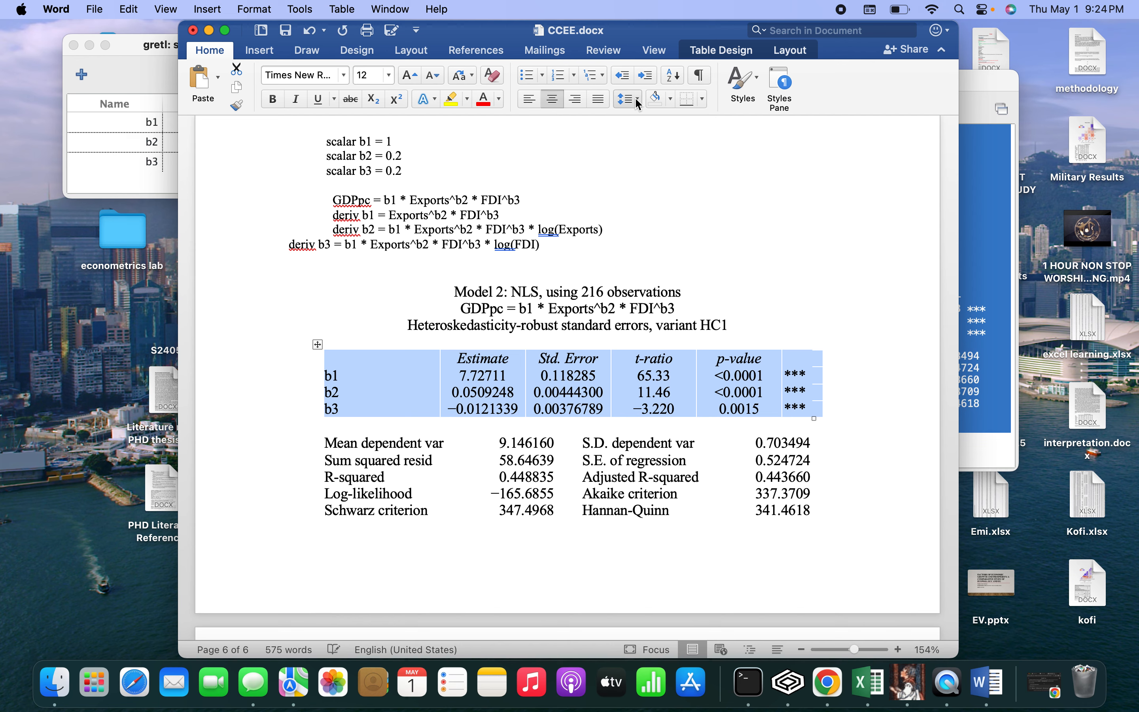
click(634, 107)
click(712, 103)
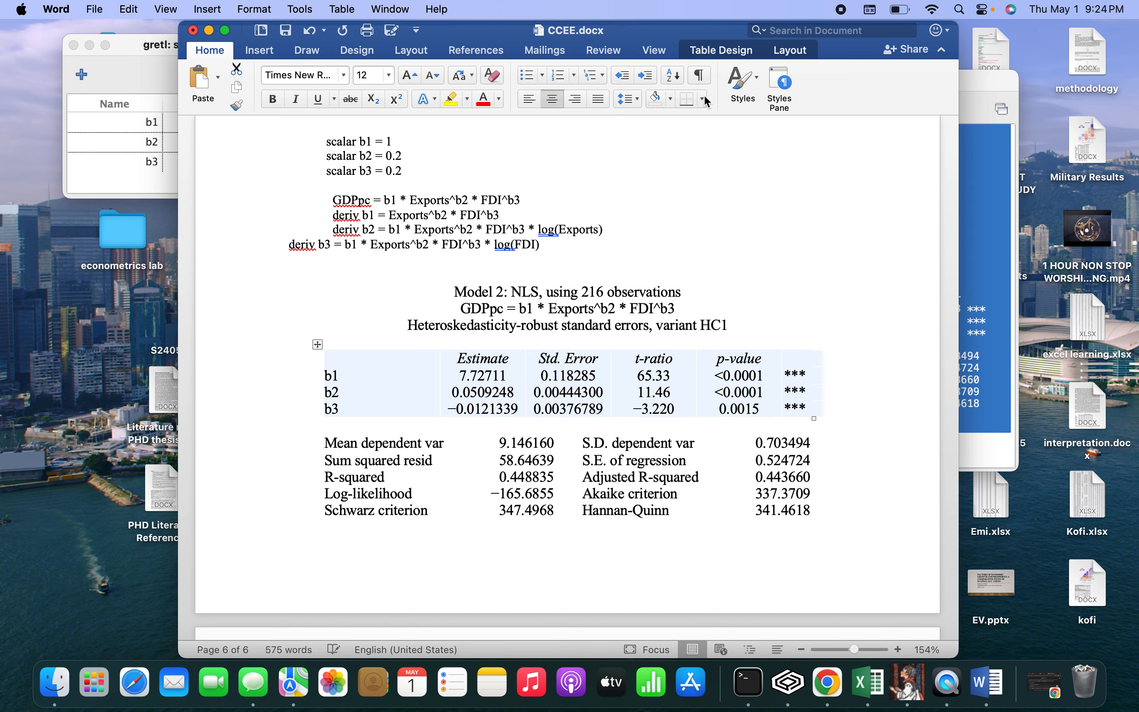
click(711, 101)
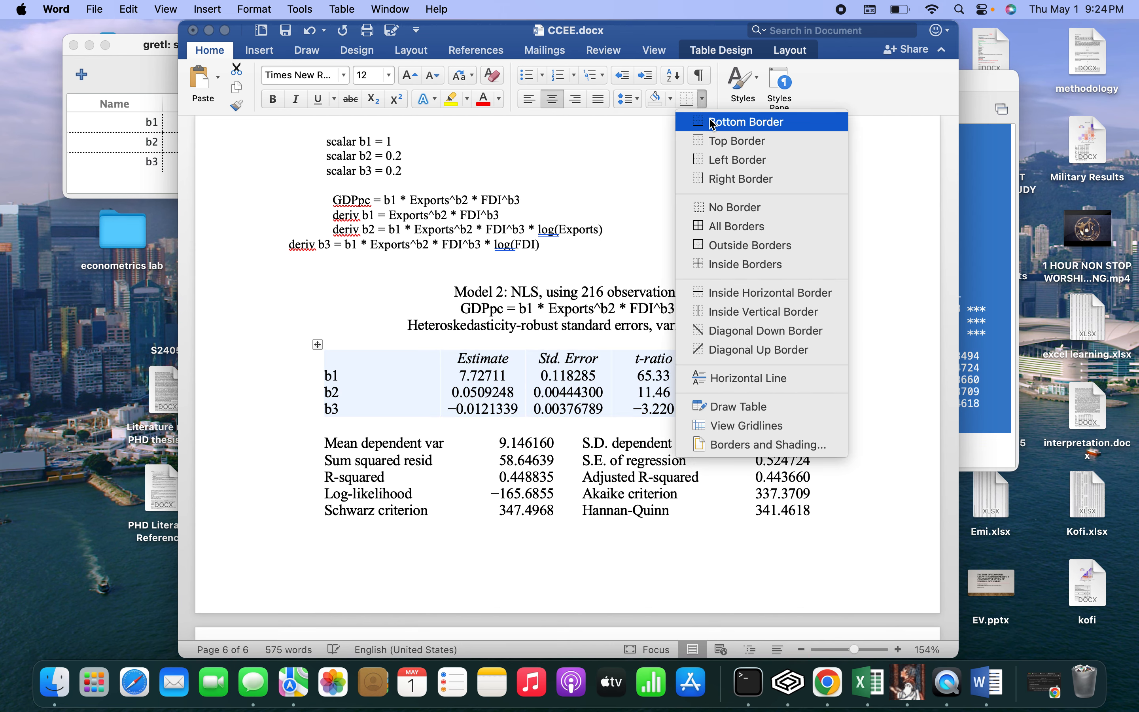
click(730, 230)
Apply all borders to the model statistics table that starts with Mean dependent var
scroll(365, 395, down, 3)
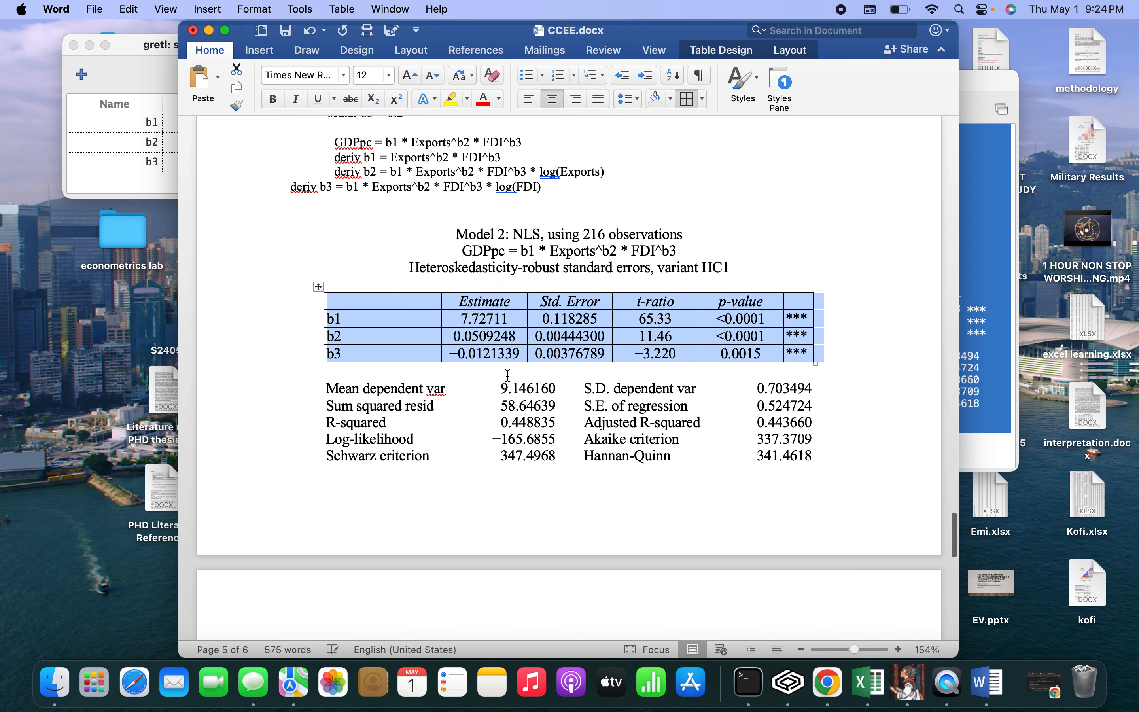
click(365, 394)
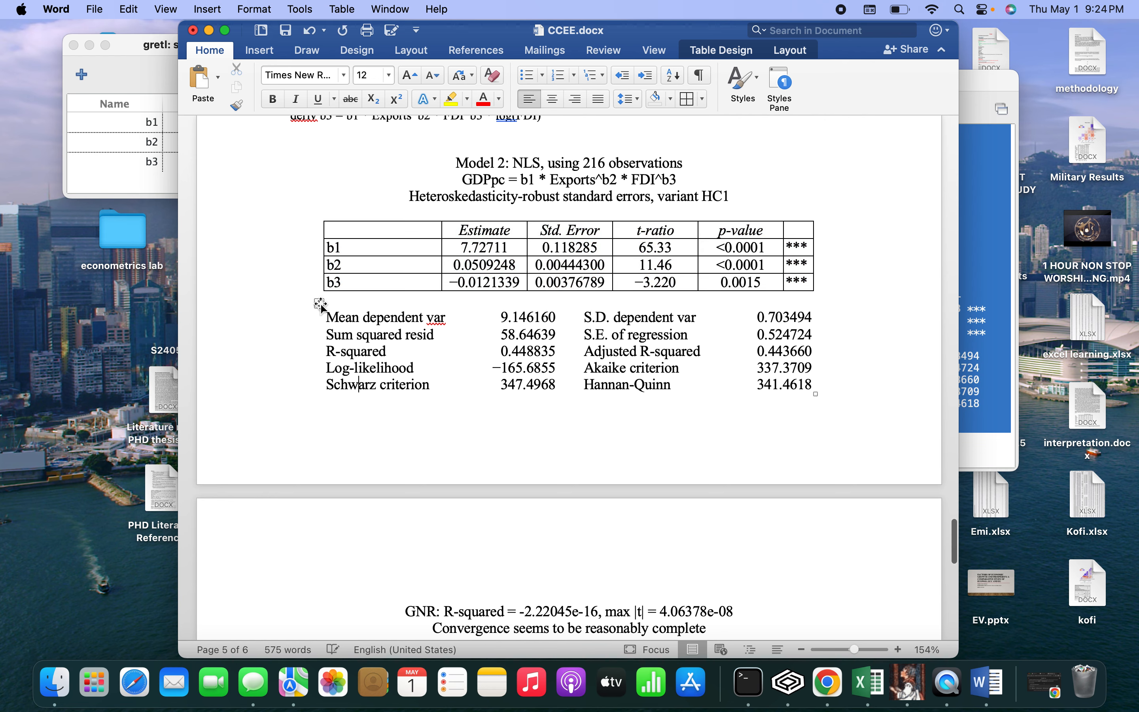
click(320, 303)
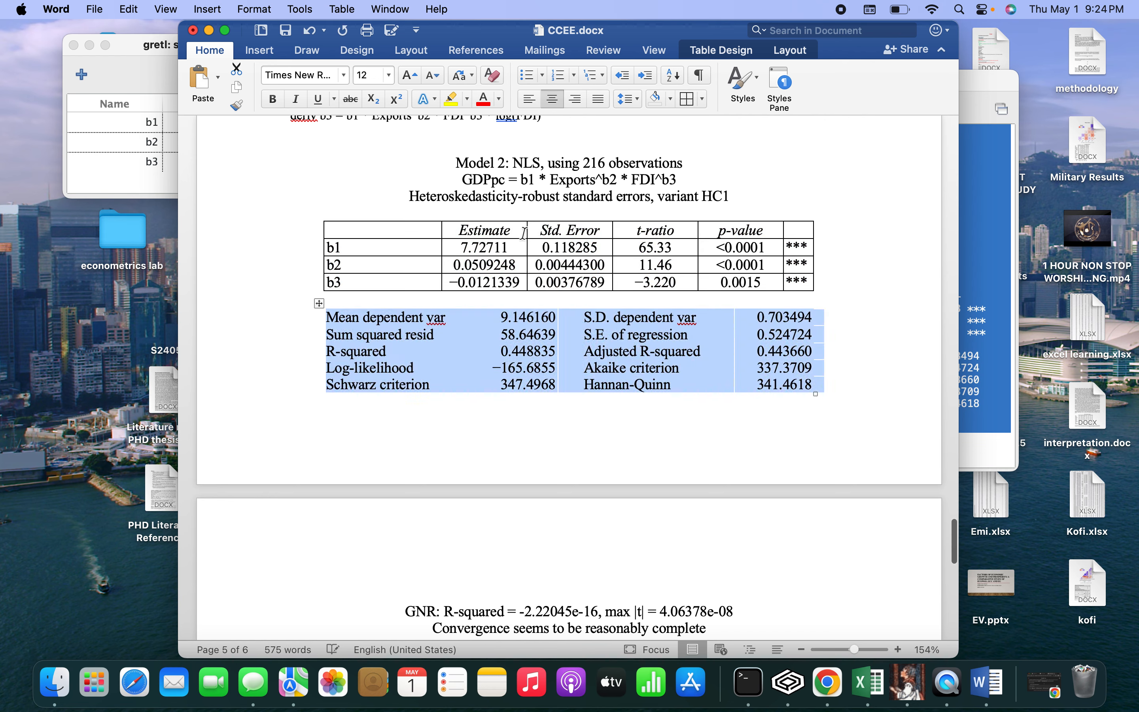
click(688, 99)
Examine the bordered coefficient and statistics tables against the scalar starting values and the derivative code
scroll(601, 423, up, 10)
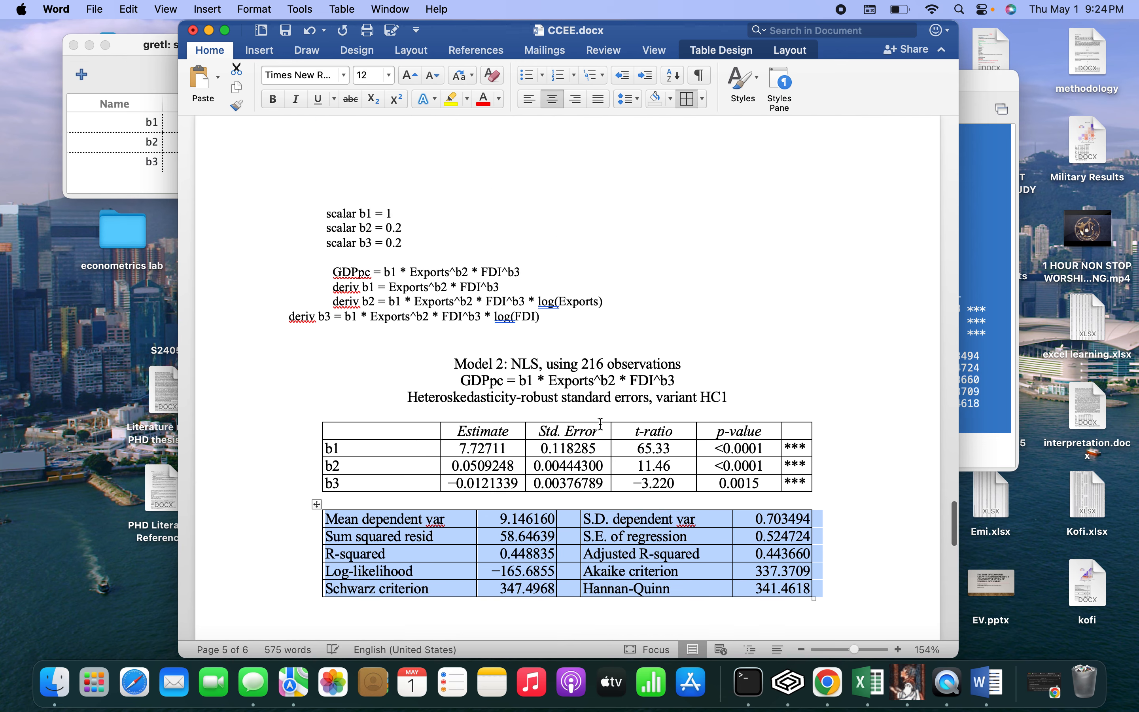
scroll(601, 424, down, 9)
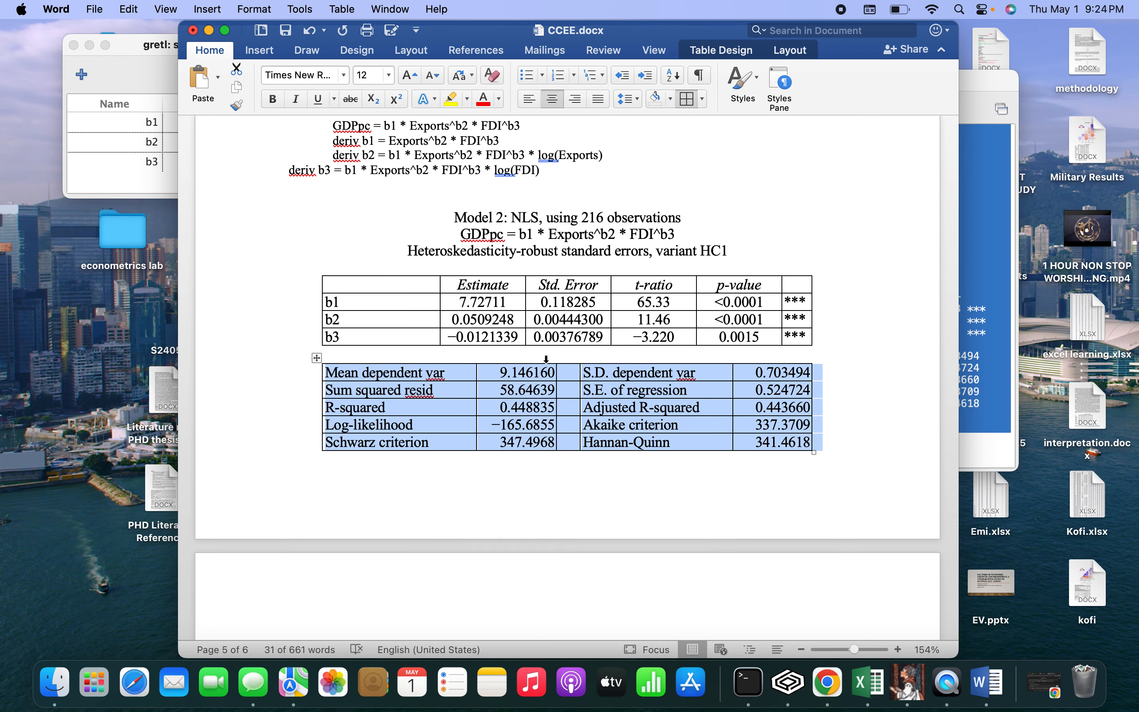
scroll(547, 360, down, 1)
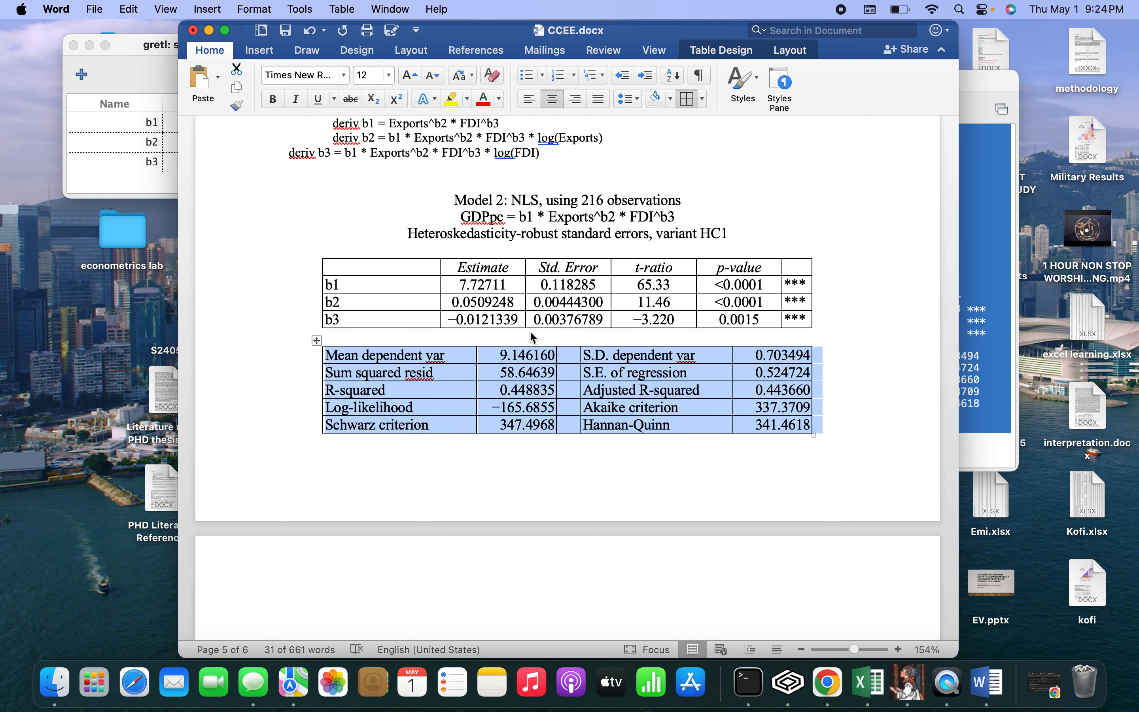
scroll(535, 341, down, 2)
scroll(532, 336, up, 1)
scroll(530, 334, down, 4)
scroll(528, 331, up, 4)
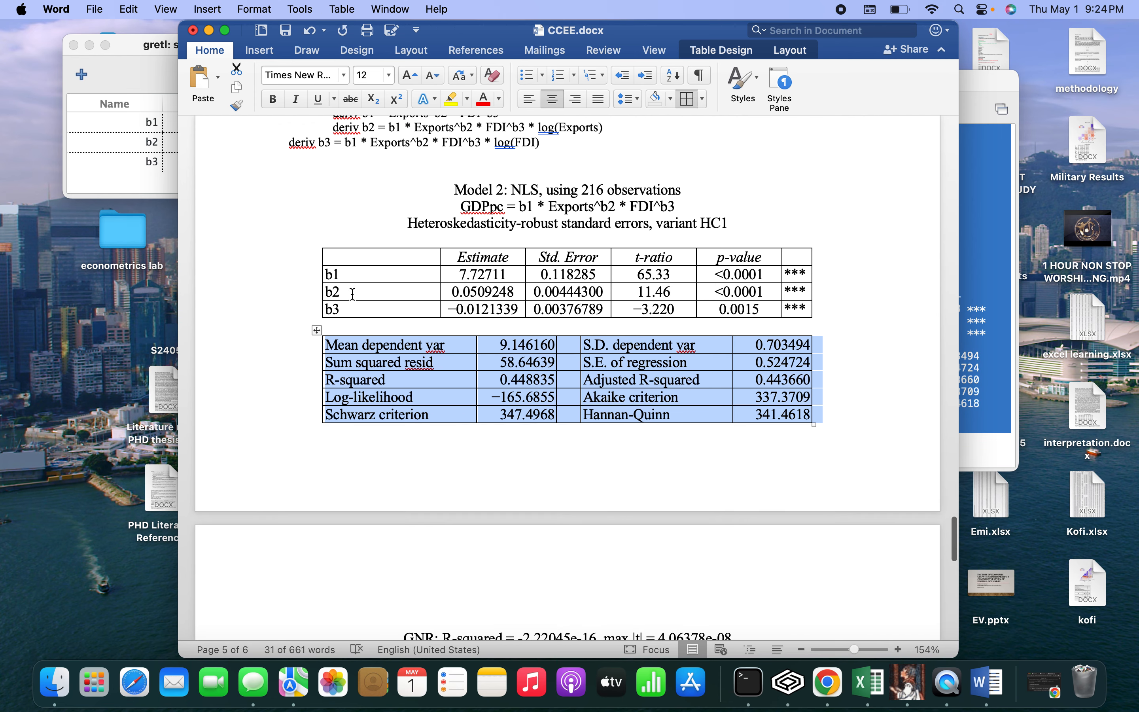
click(145, 67)
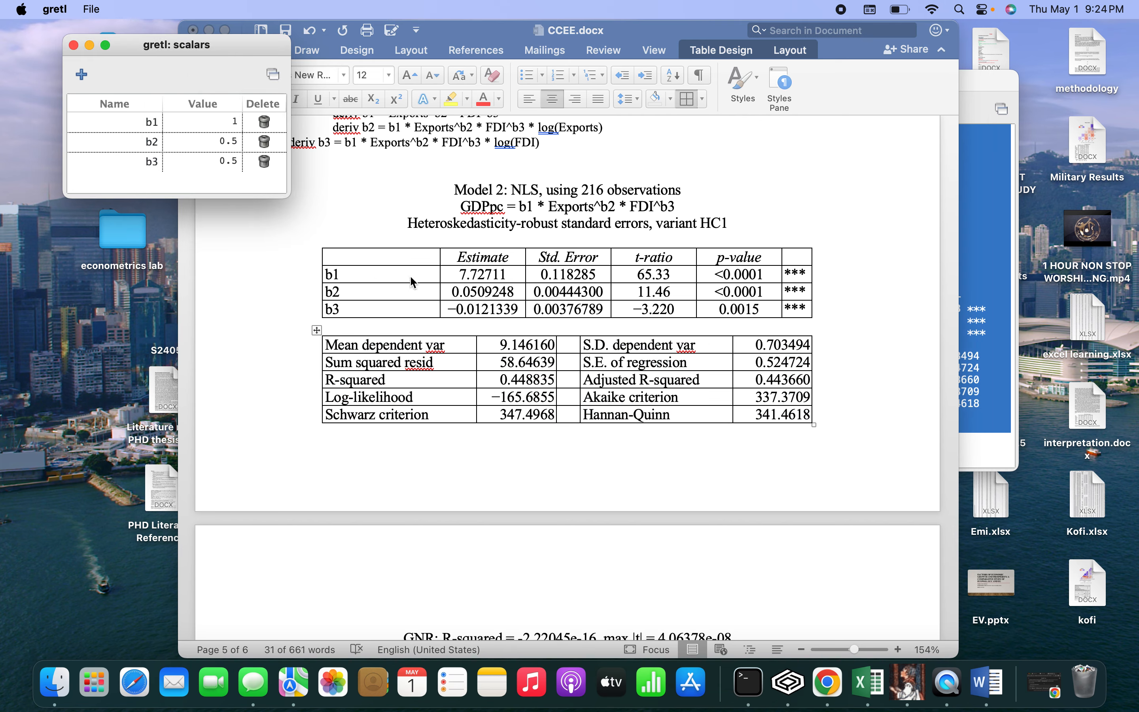
click(356, 311)
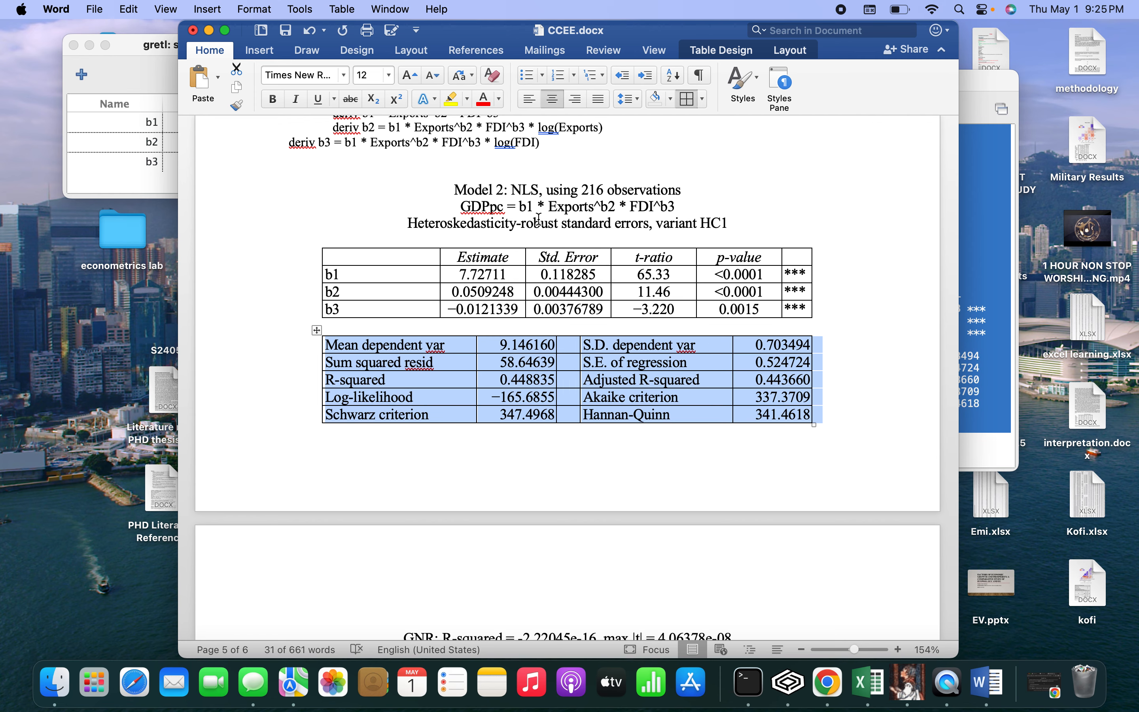
scroll(512, 319, down, 2)
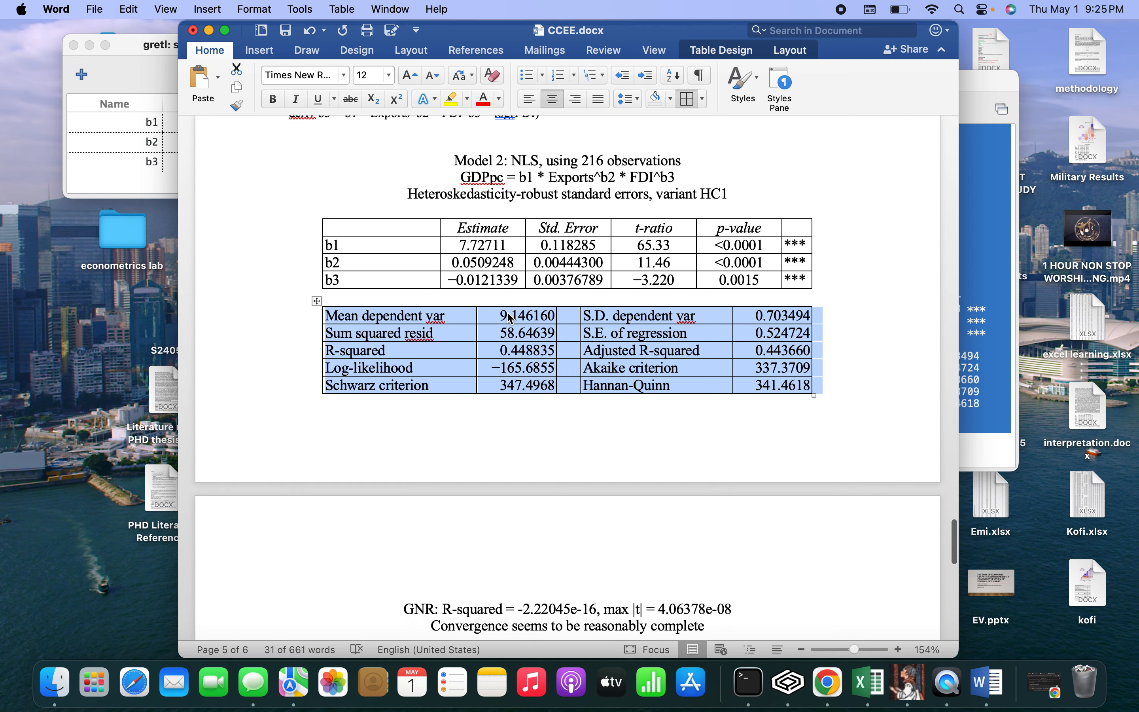
scroll(506, 282, up, 10)
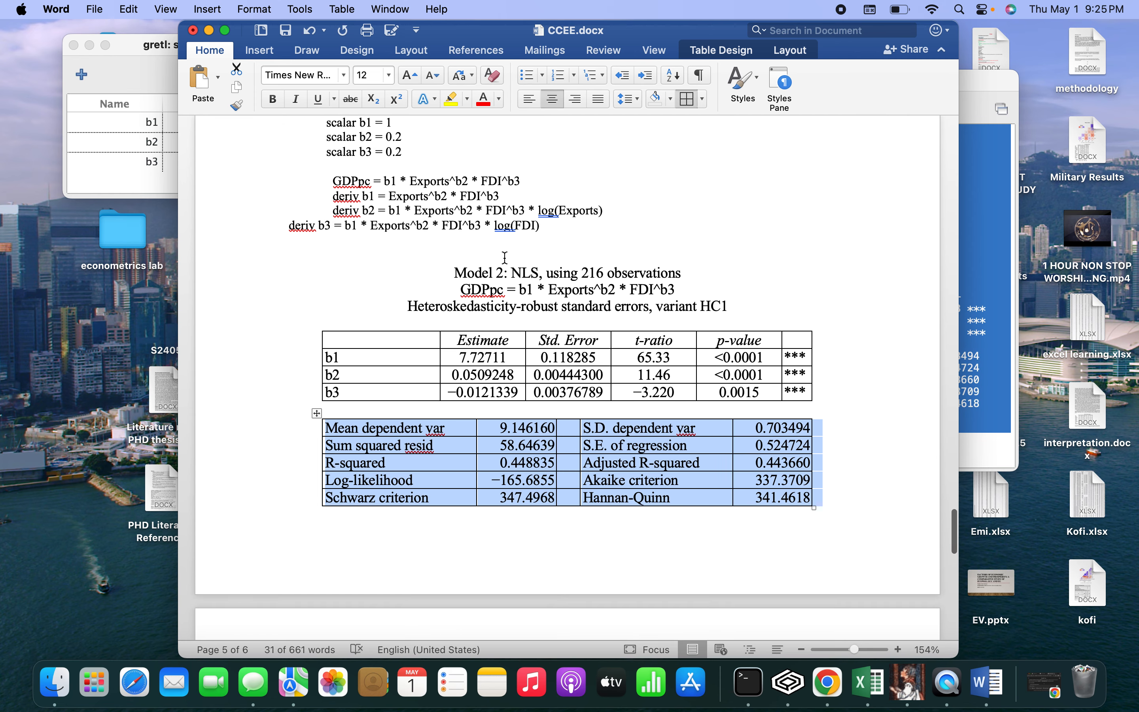
scroll(405, 285, down, 2)
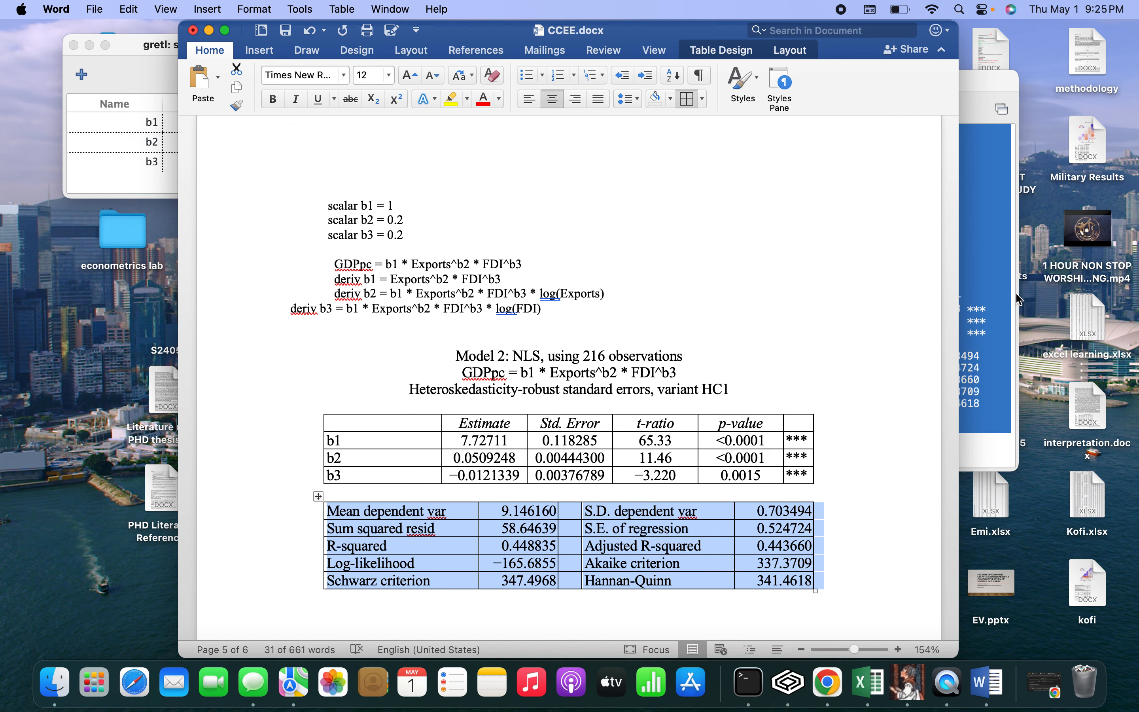
Switch to gretl's model 2 and test the normality of its residuals, closing the residual distribution window after review
click(998, 283)
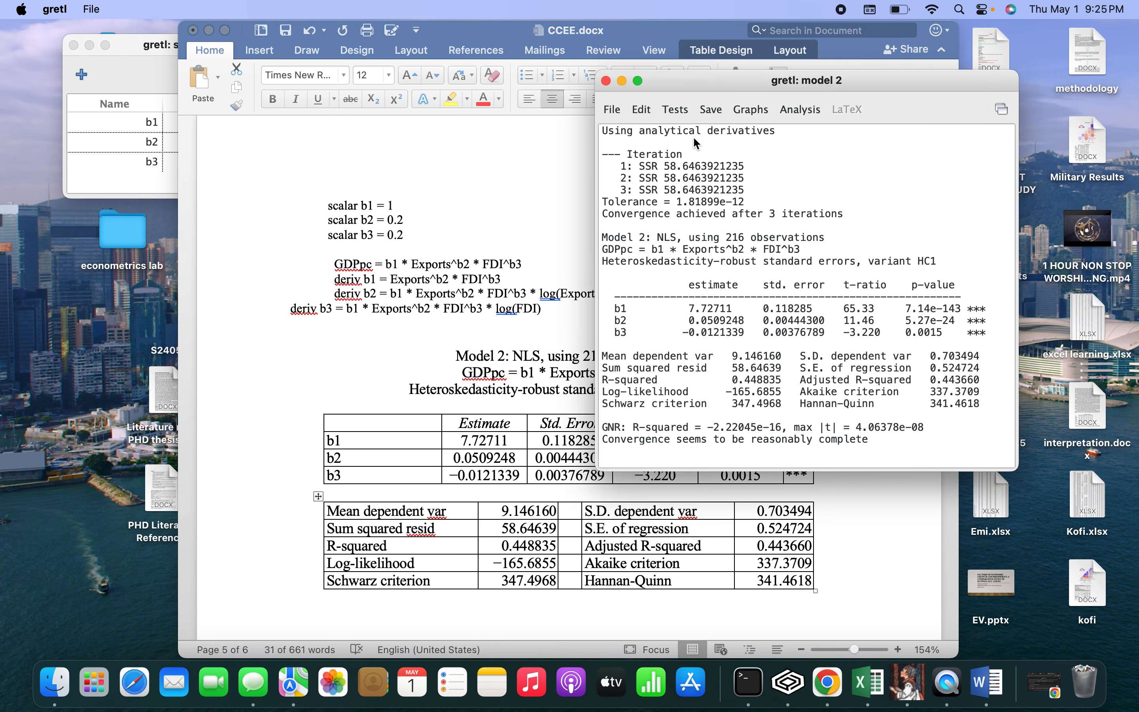
click(677, 111)
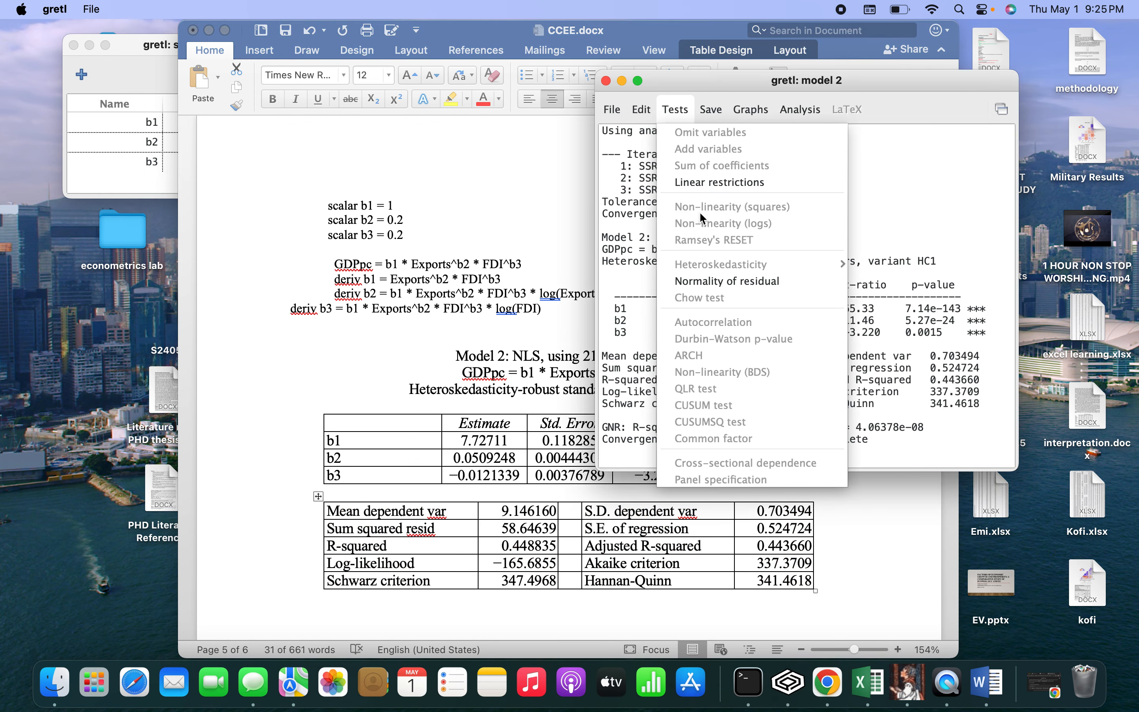
click(719, 283)
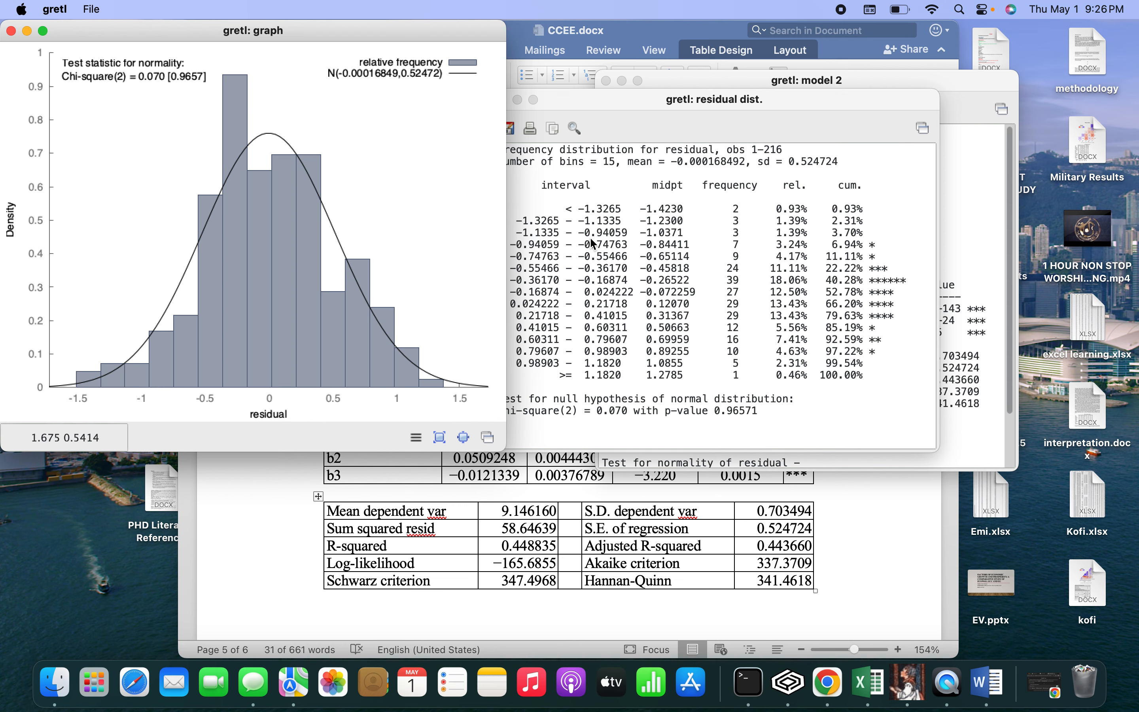
click(646, 243)
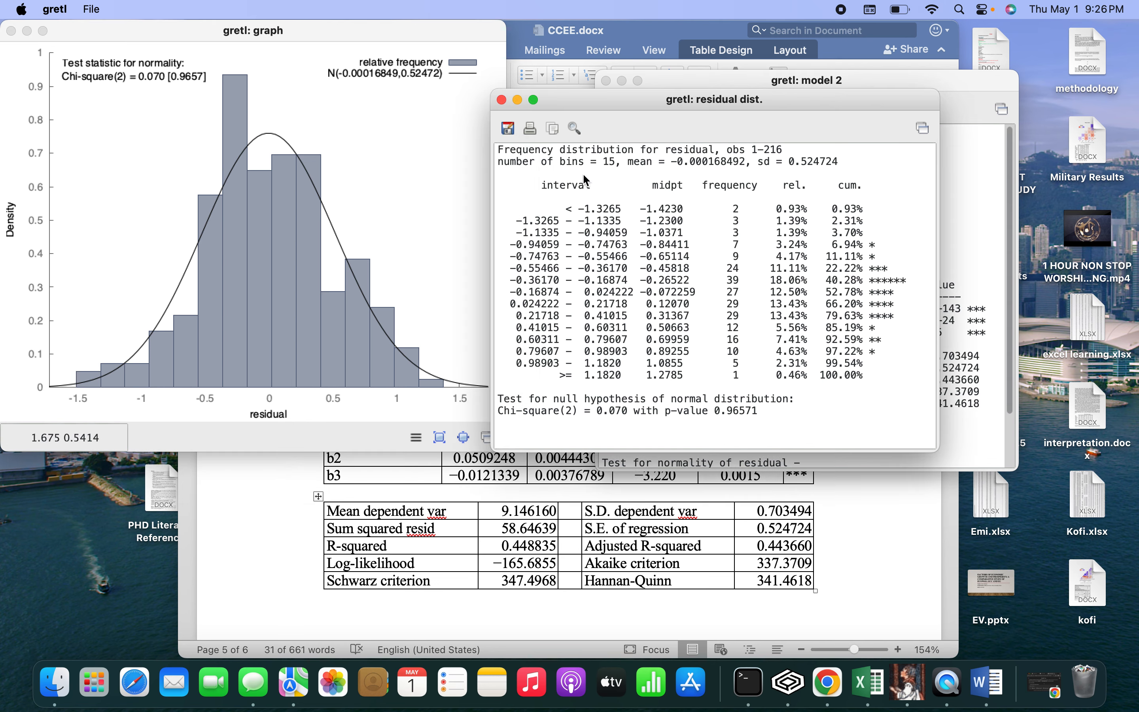
click(502, 101)
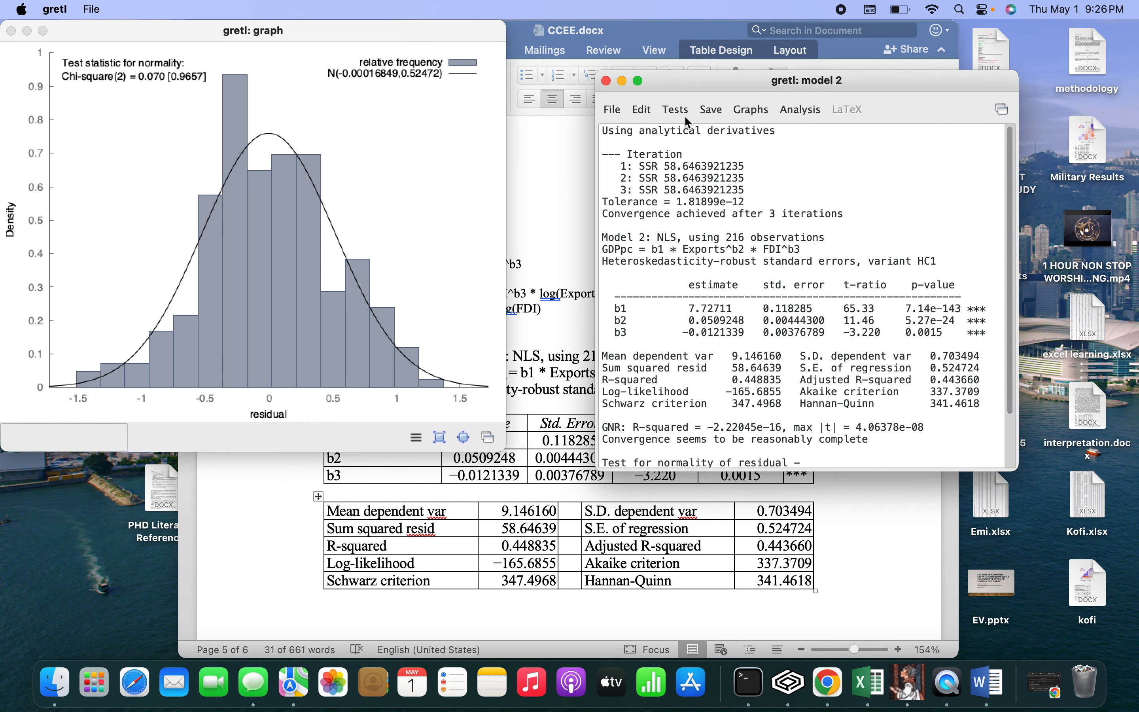
Plot model 2's actual and fitted GDPpc by observation number
click(743, 112)
mouse_move(819, 136)
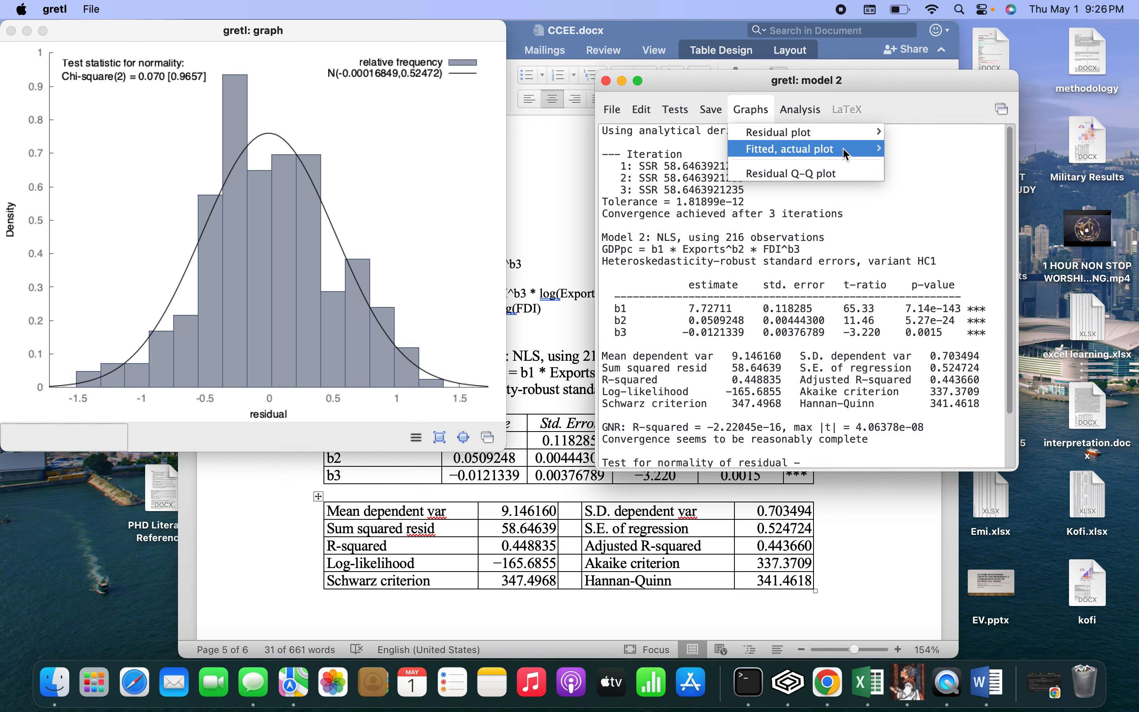
mouse_move(781, 156)
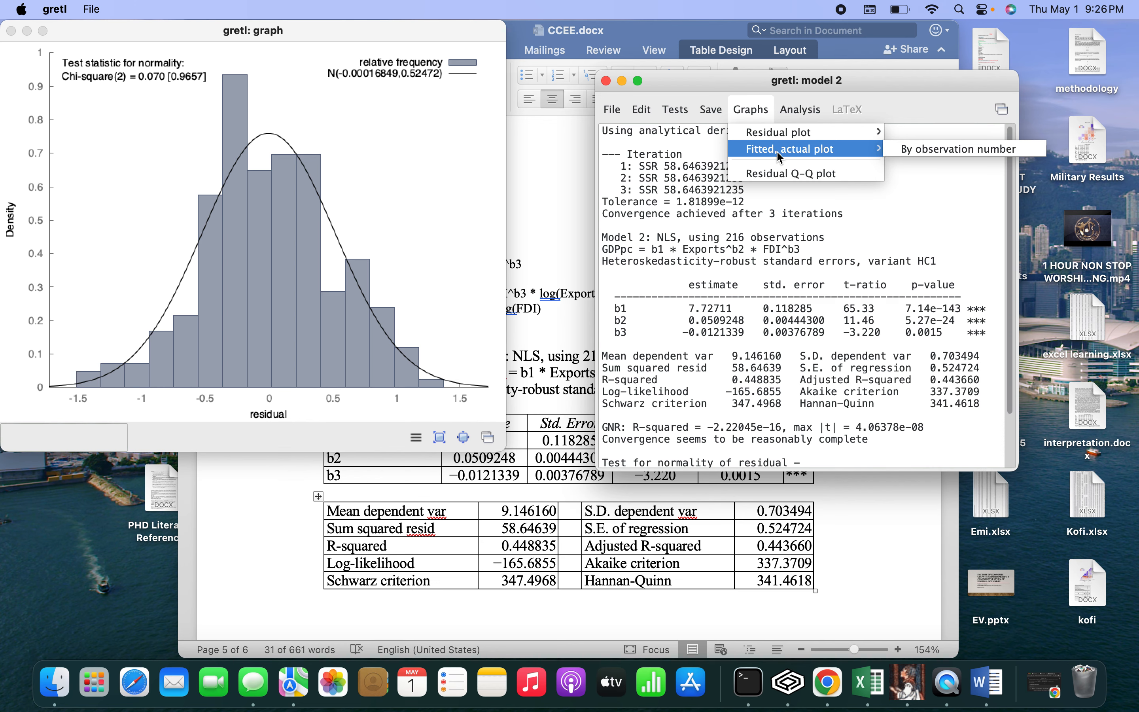
click(921, 149)
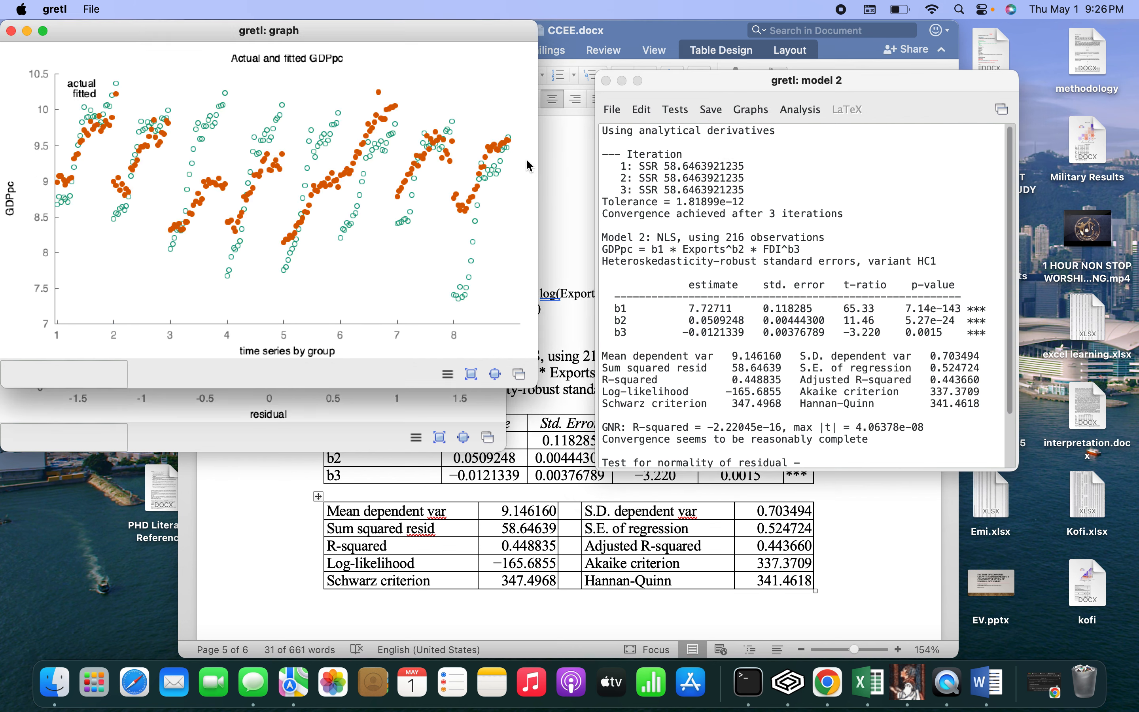
right_click(312, 192)
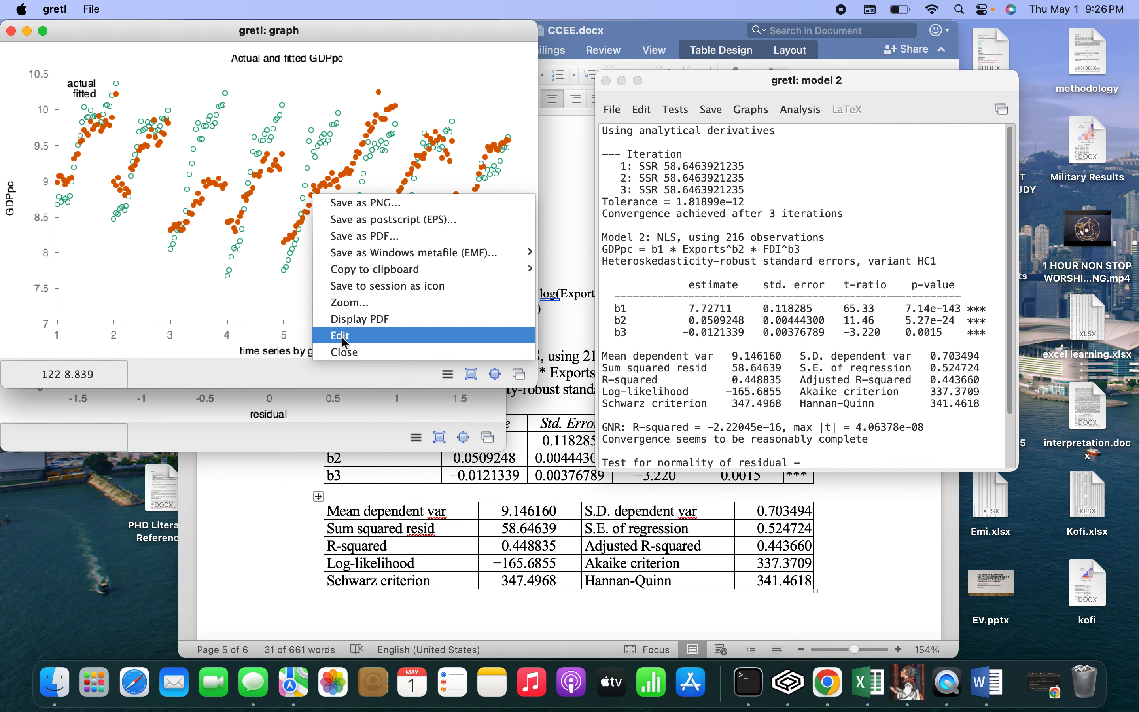
click(722, 242)
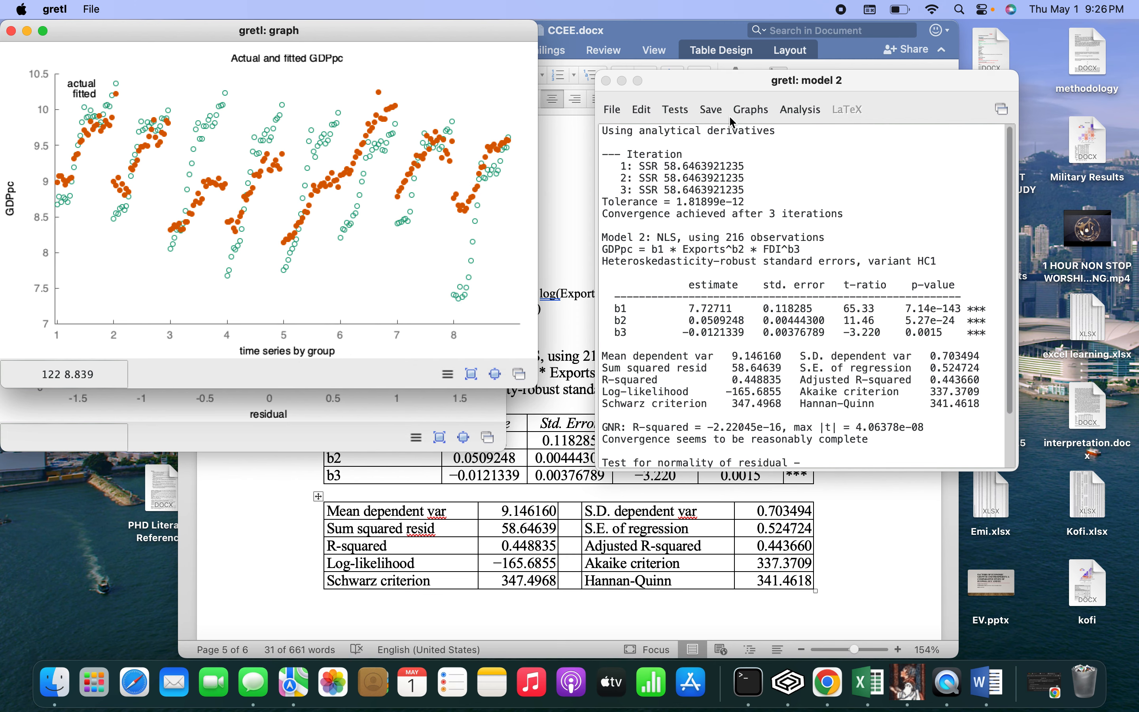
Create a Q-Q plot of model 2's residuals
click(752, 111)
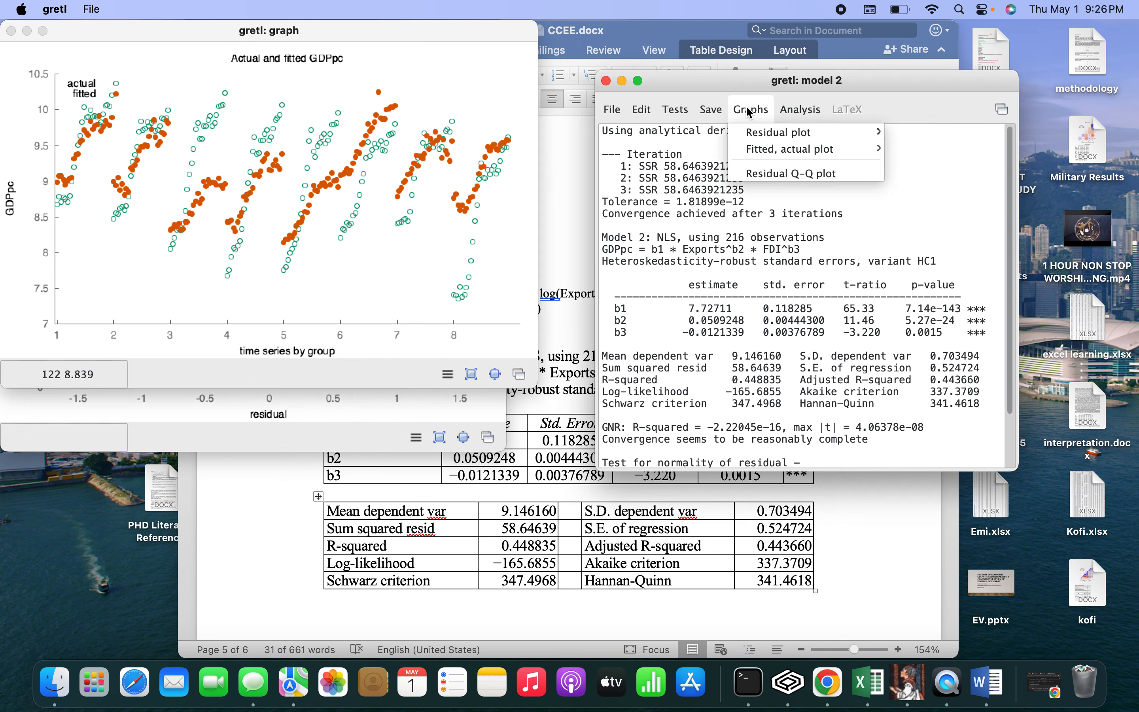
click(759, 178)
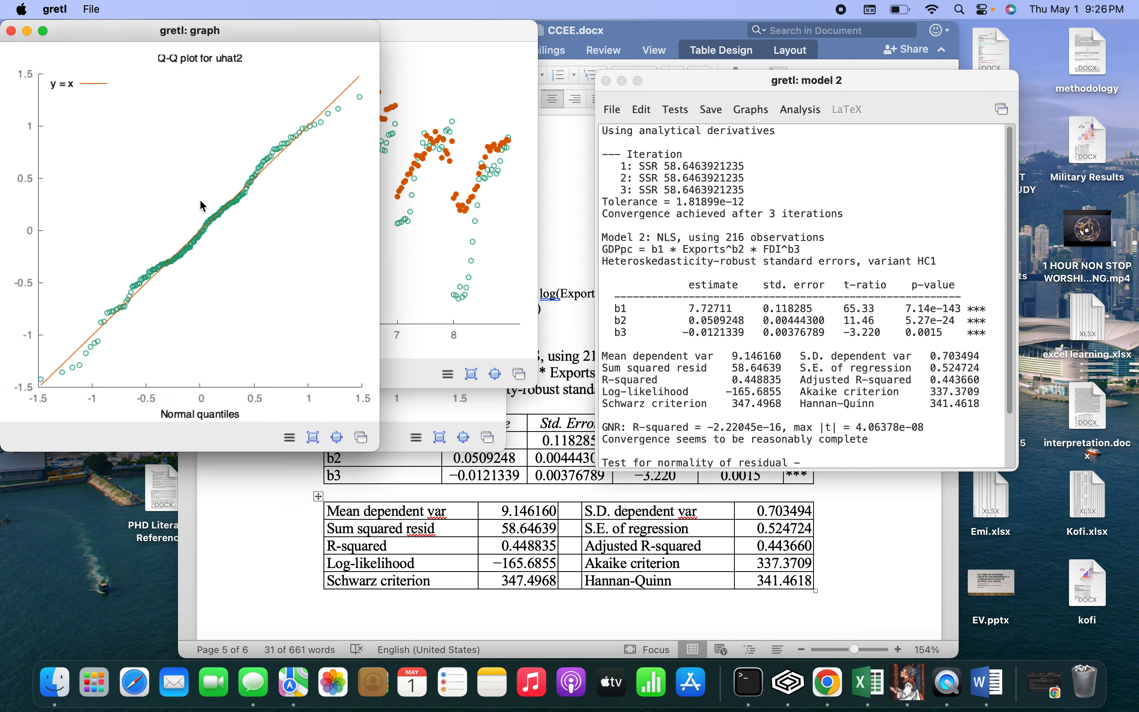